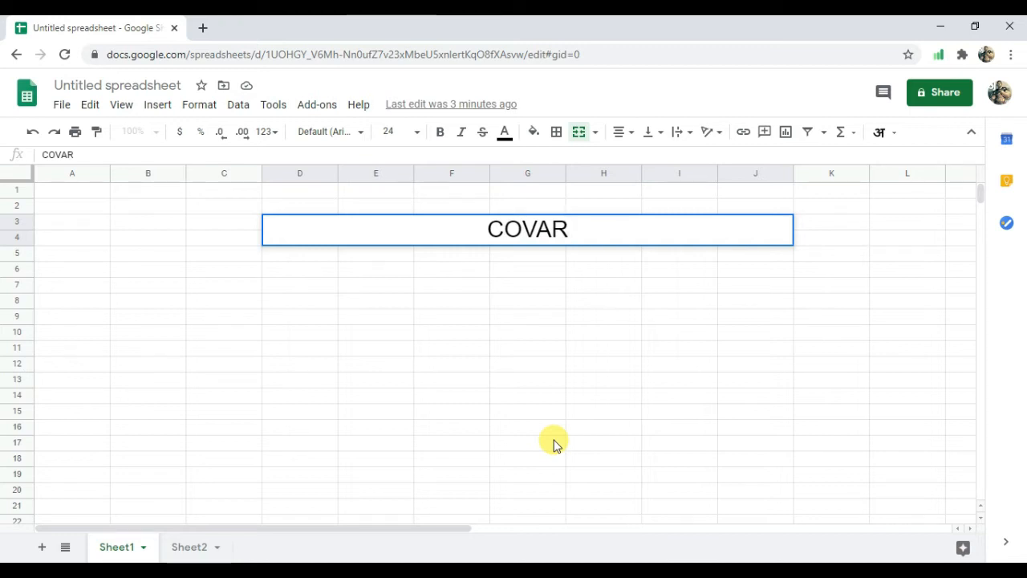
# Step: Complete the title in the merged cell D3:J4 so it reads COVARIANCE.S FORMULA
pyautogui.write('IA')
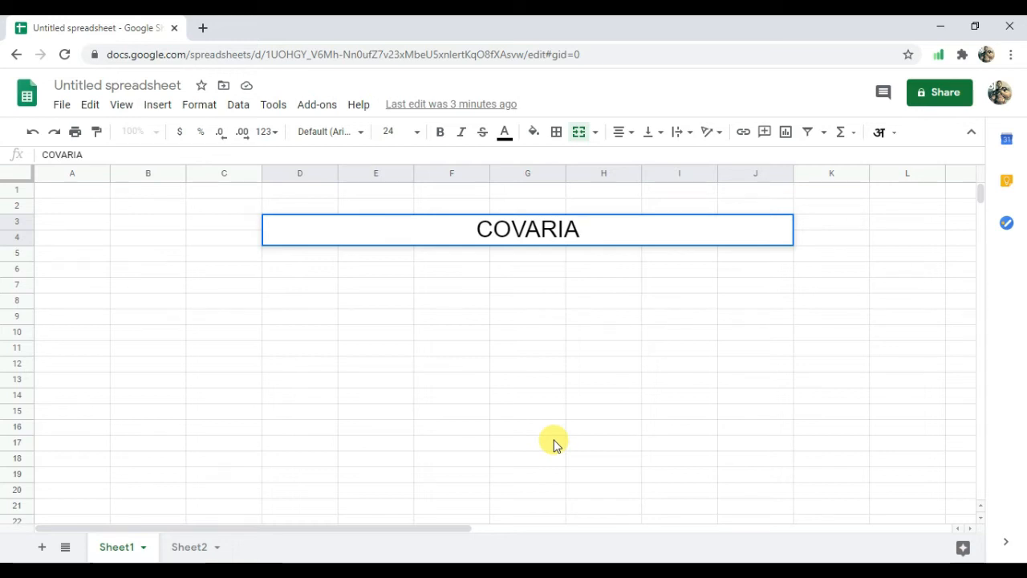
pyautogui.write('N')
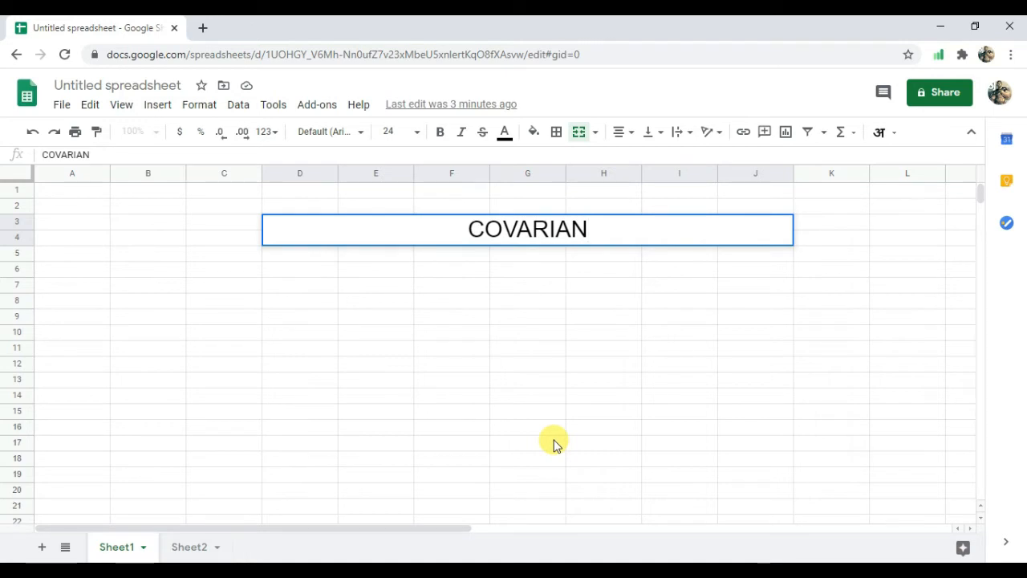
pyautogui.write('CE')
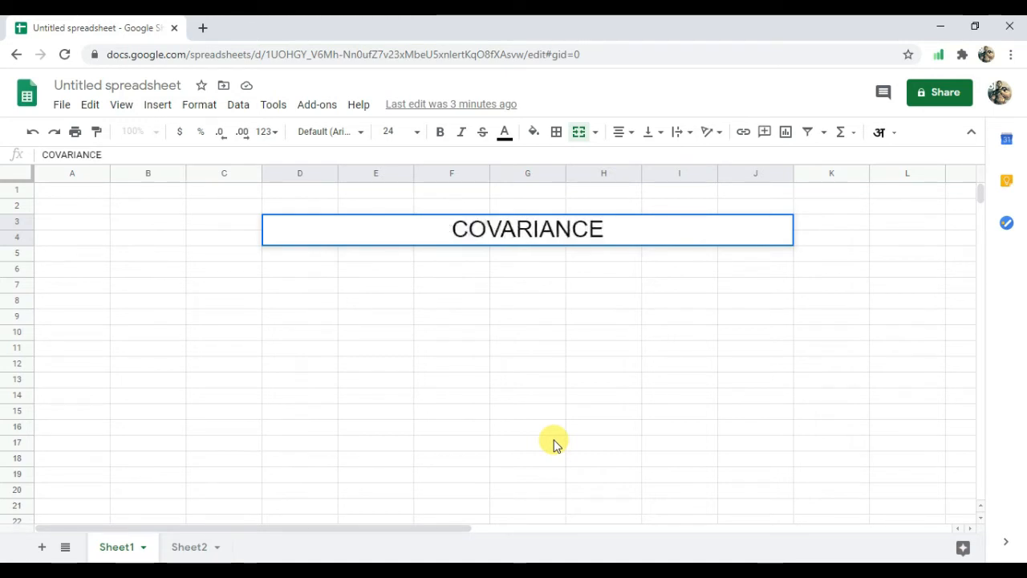
pyautogui.write('.')
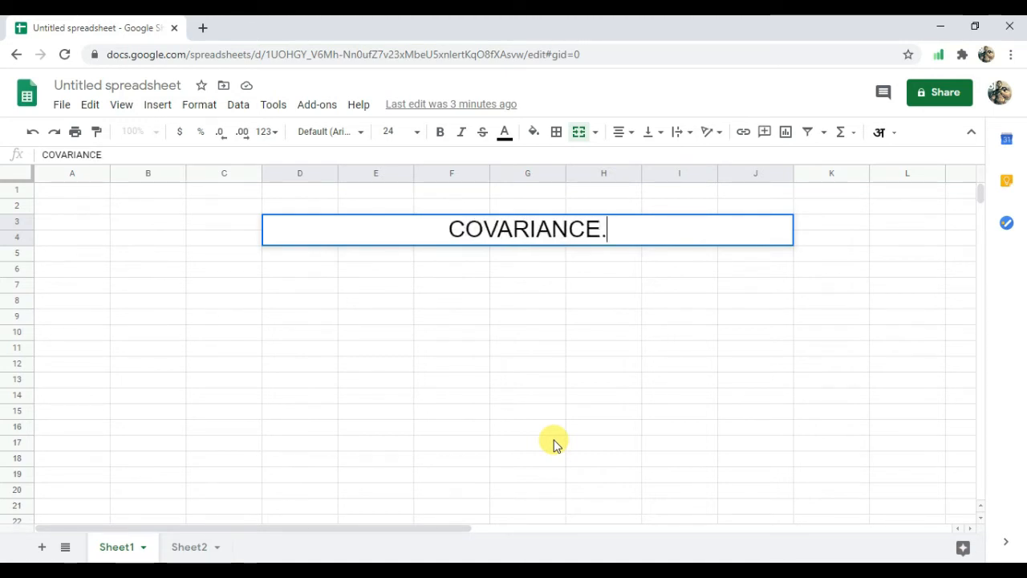
pyautogui.write('S')
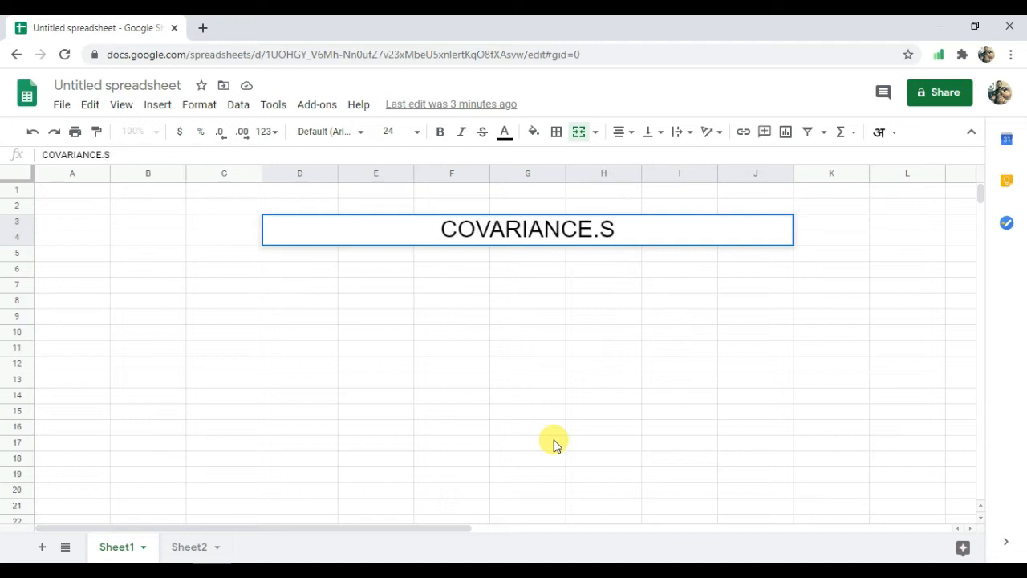
pyautogui.write(' F')
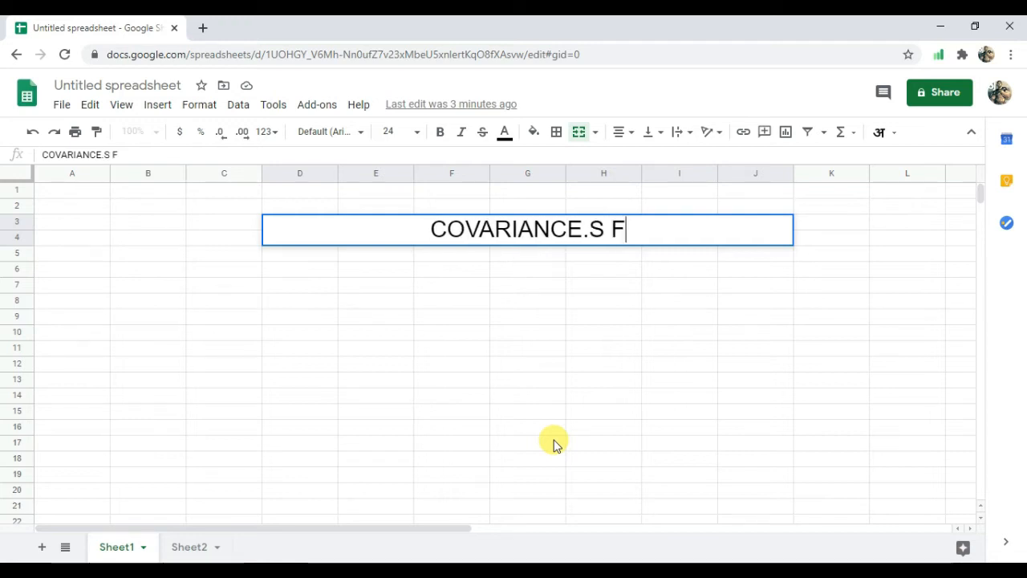
pyautogui.write('ORMULA')
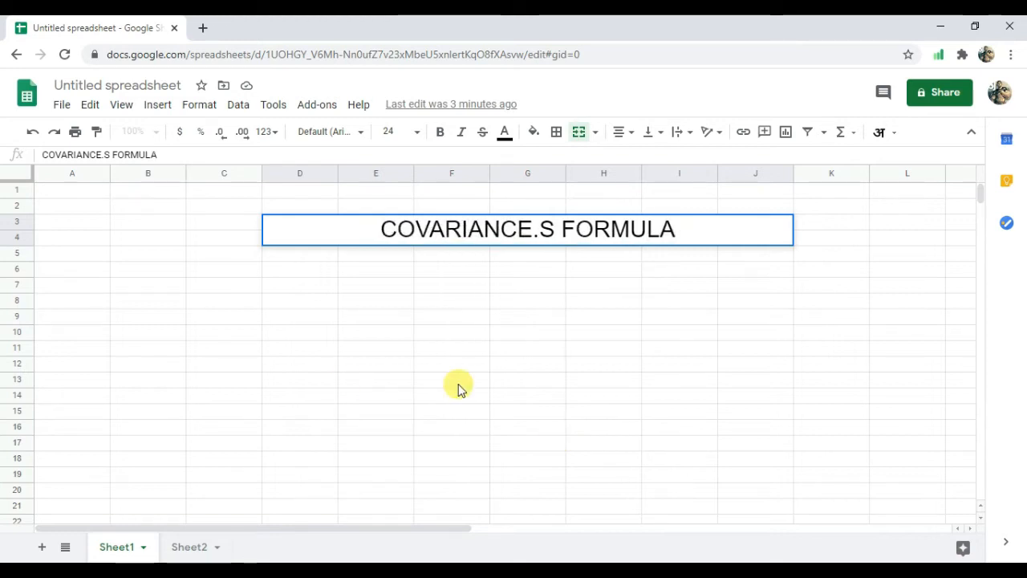
# Step: Enter the column header NUMBER1 in cell D8
pyautogui.click(328, 301)
pyautogui.write('N')
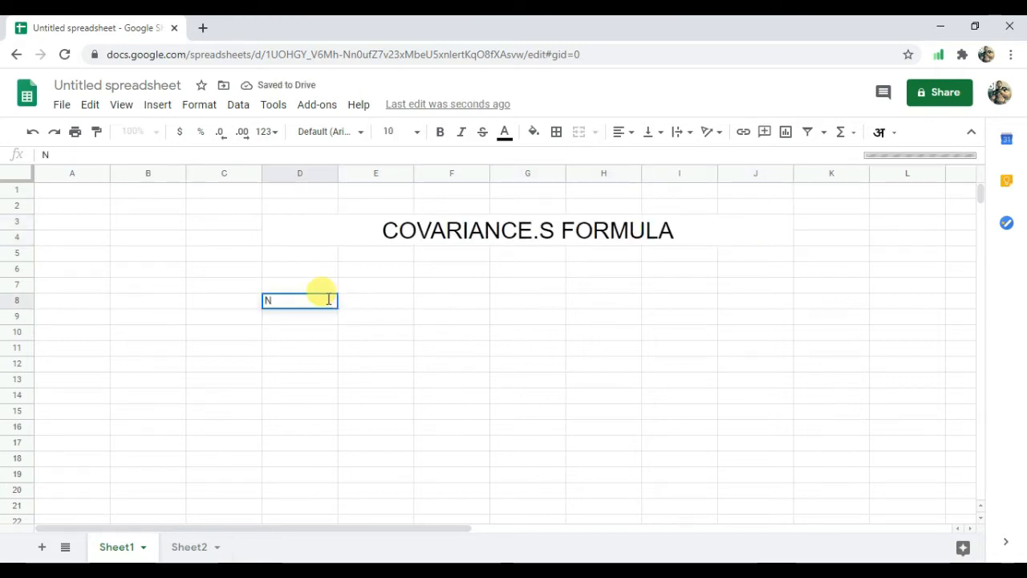
pyautogui.write('UMB')
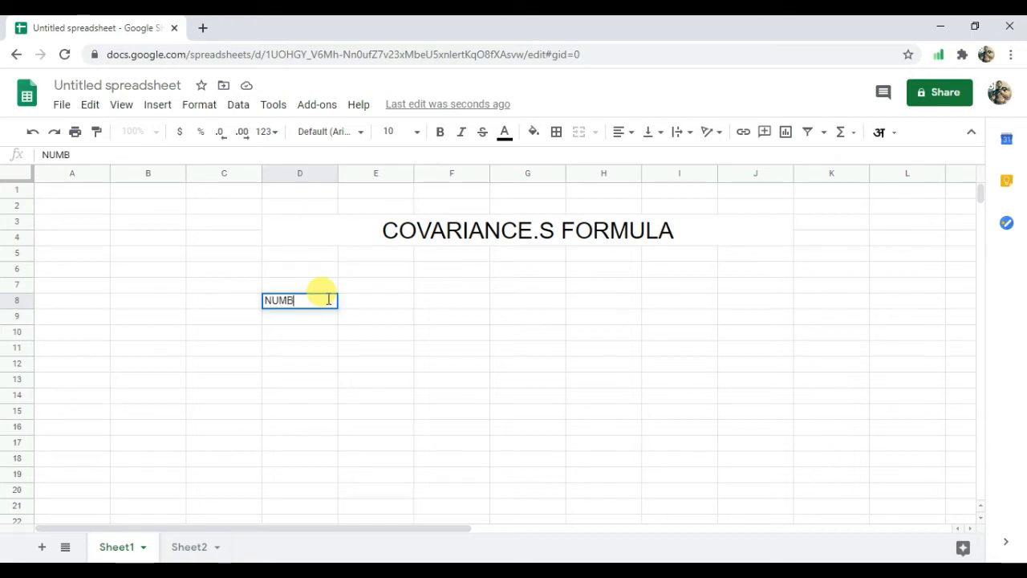
pyautogui.write('ER')
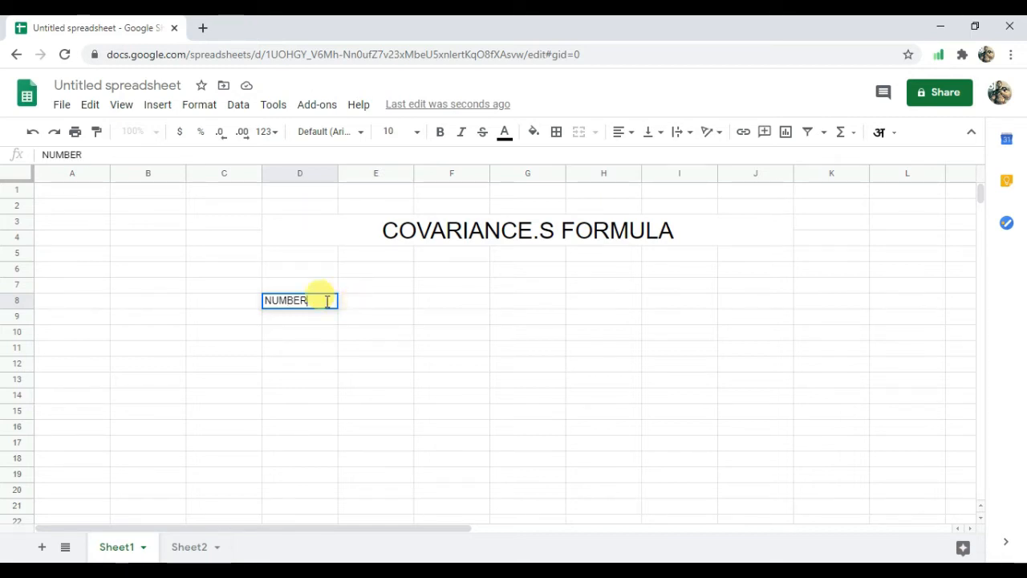
pyautogui.write('1')
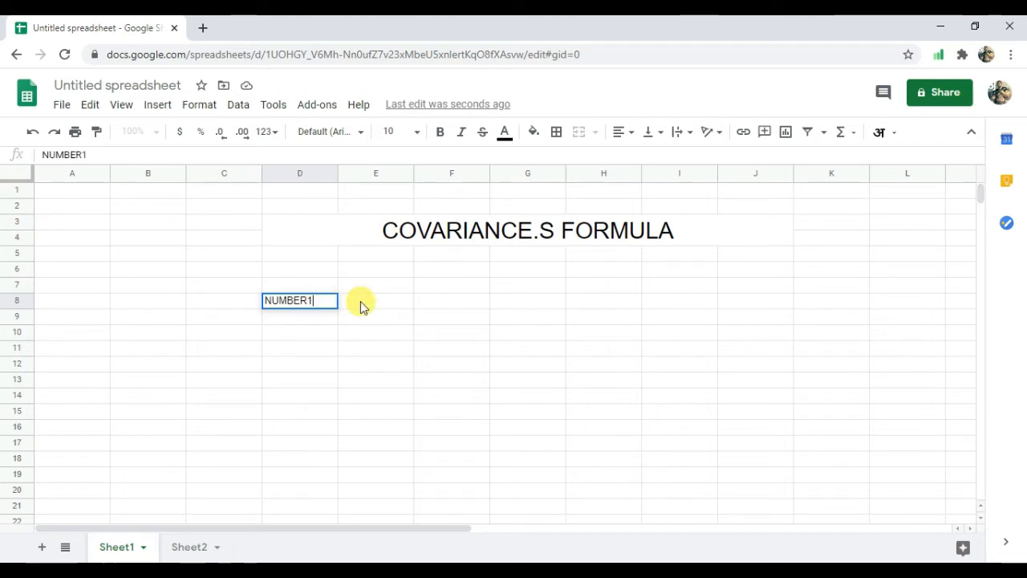
# Step: Enter the column header NUMBER 2 in cell E8
pyautogui.click(360, 301)
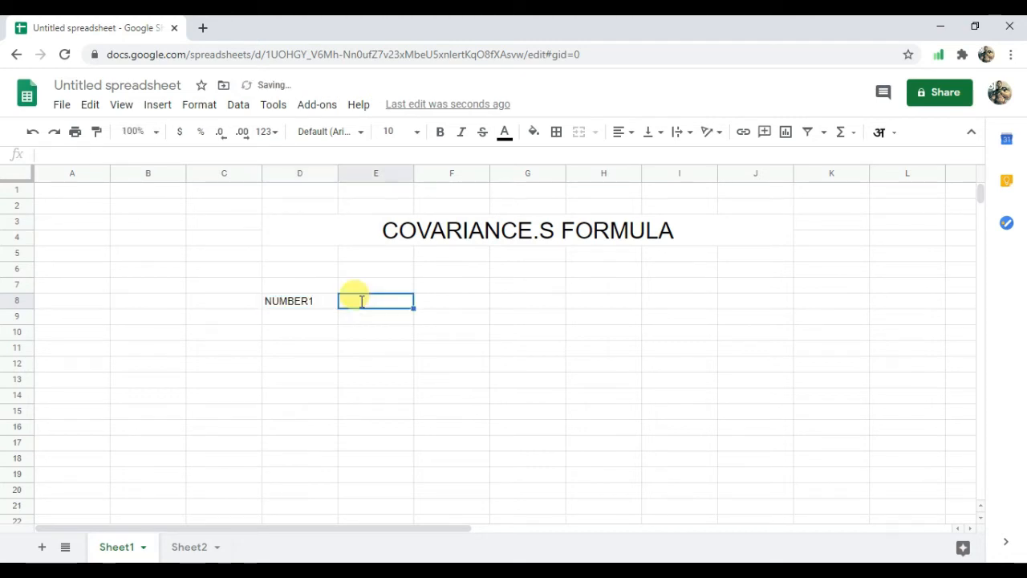
pyautogui.write('NU')
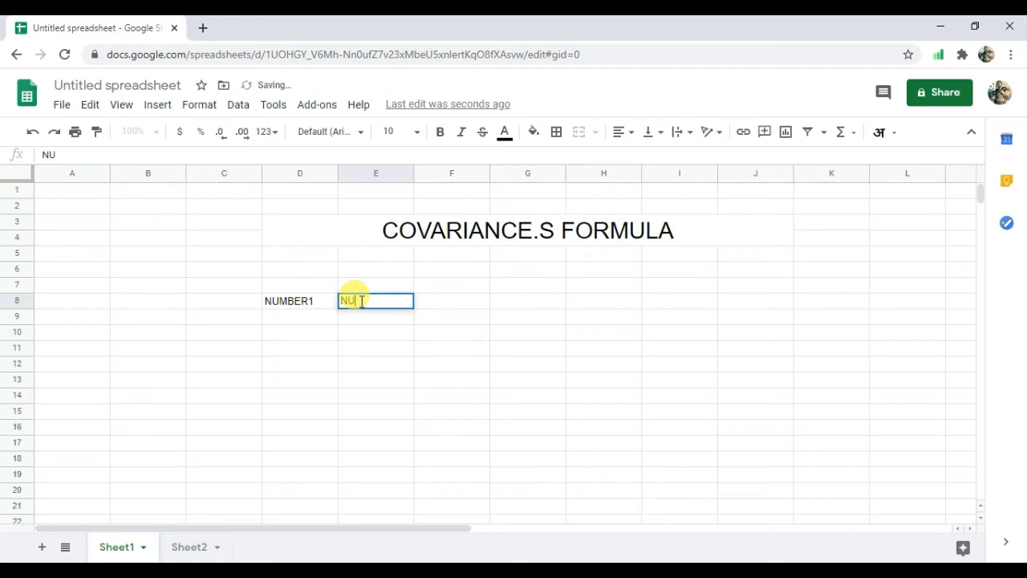
pyautogui.write('MB ER')
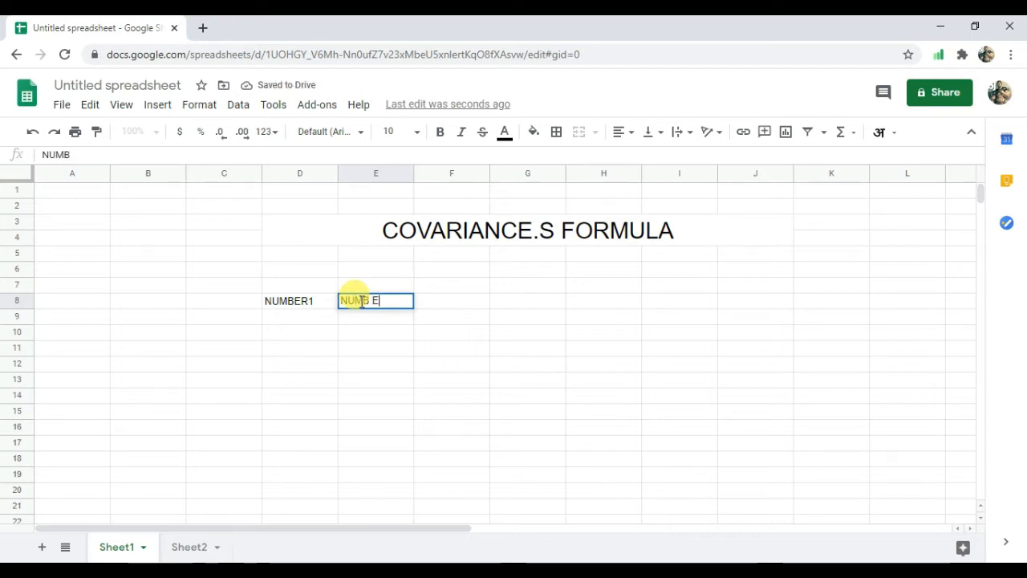
pyautogui.press('BackSpace')
pyautogui.press('BackSpace')
pyautogui.press('BackSpace')
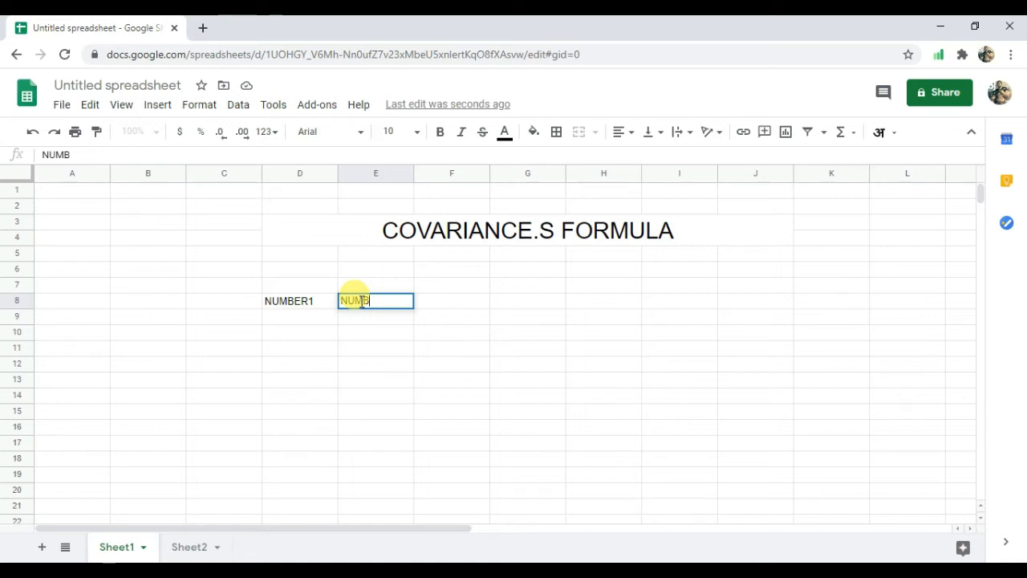
pyautogui.write('ER')
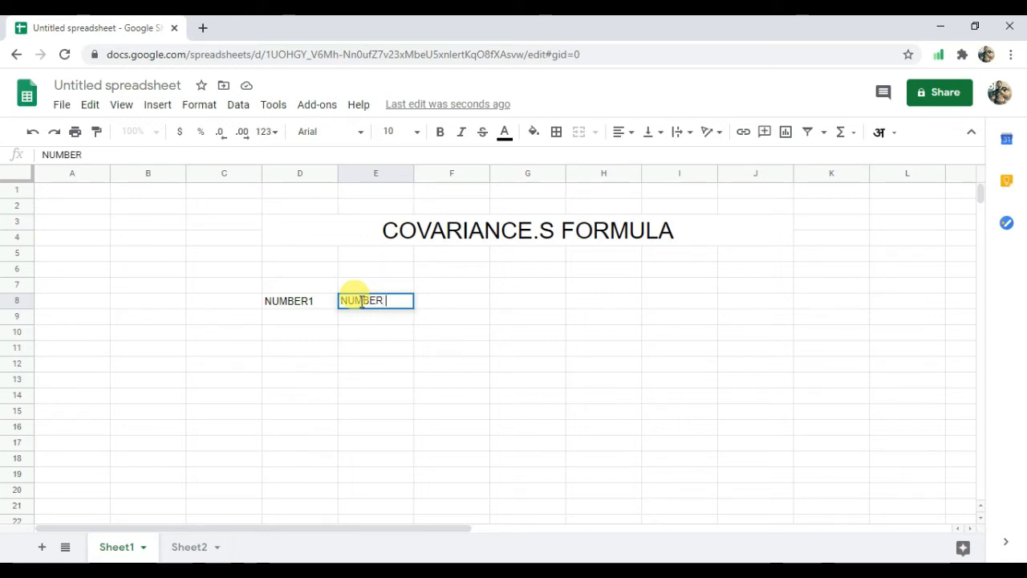
pyautogui.write(' 2')
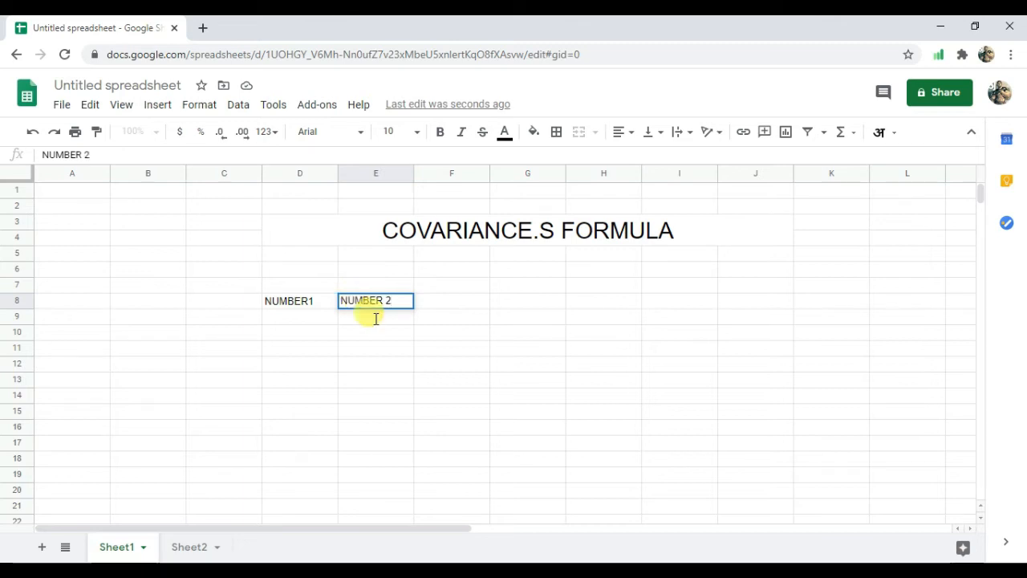
# Step: Fill cells D10 to D14 under NUMBER1 with the values 15, 21, 22, 25 and 30
pyautogui.click(285, 332)
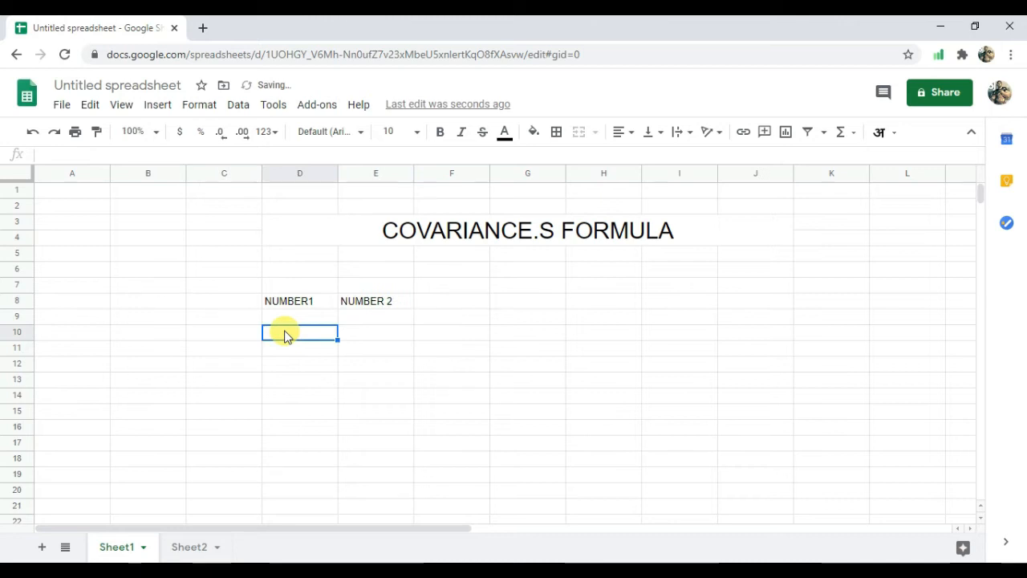
pyautogui.write('1')
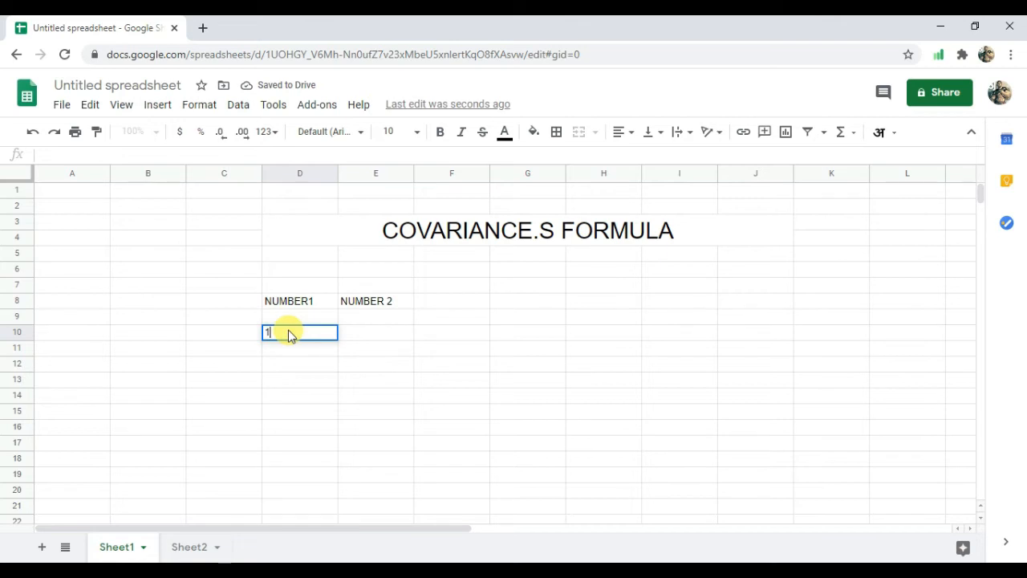
pyautogui.write('5')
pyautogui.press('Return')
pyautogui.write('21')
pyautogui.press('Return')
pyautogui.write('22')
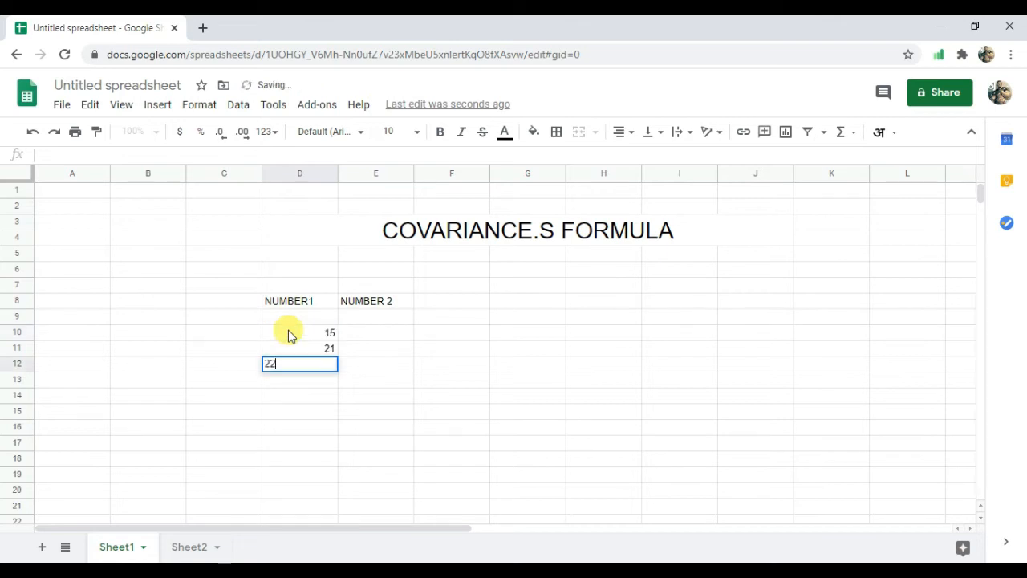
pyautogui.press('Return')
pyautogui.write('25')
pyautogui.press('Return')
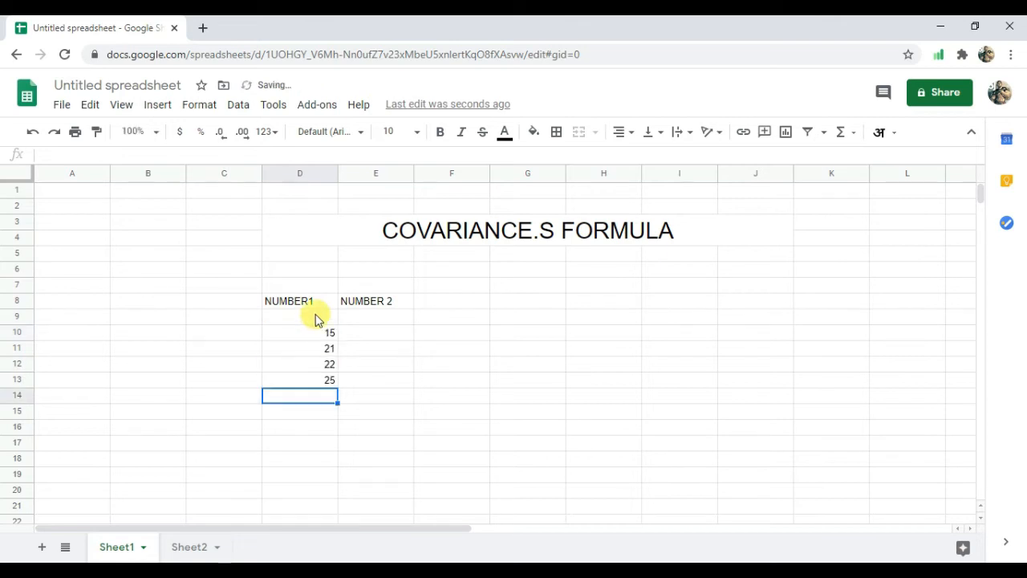
pyautogui.write('30')
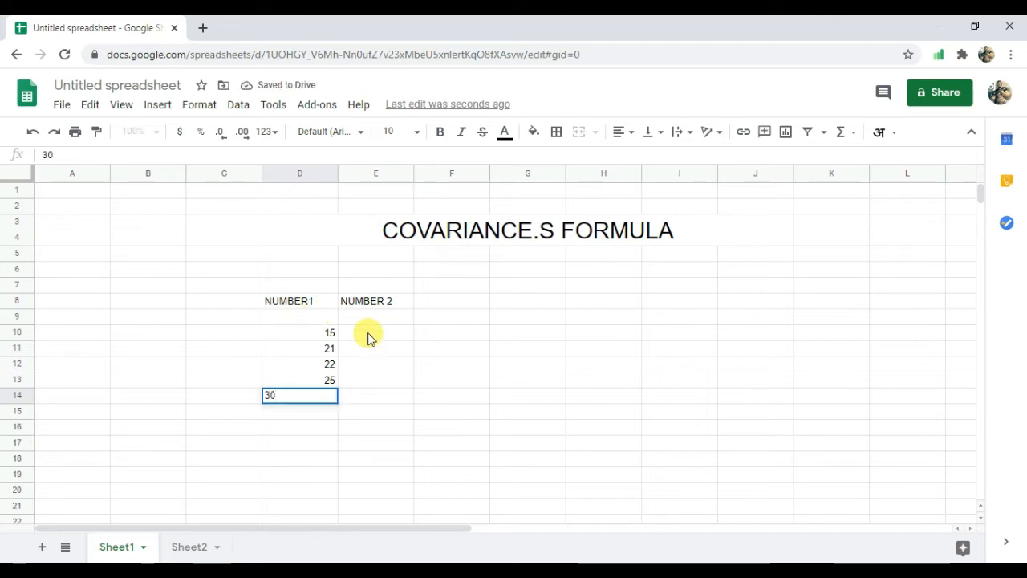
# Step: Fill cells E10 to E14 under NUMBER 2 with the values 14, 16, 18, 20 and 22
pyautogui.click(368, 335)
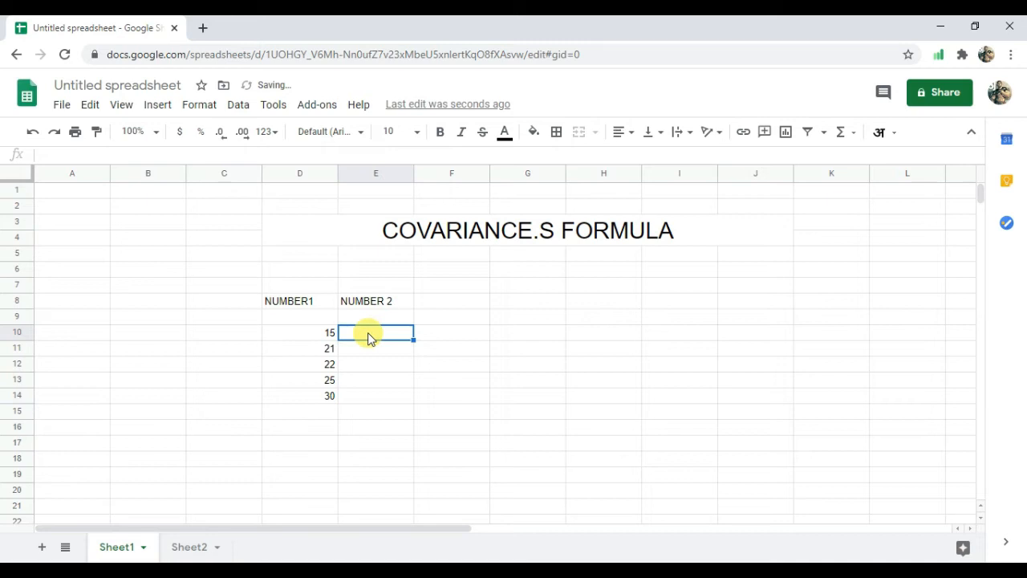
pyautogui.write('14')
pyautogui.press('Return')
pyautogui.write('16')
pyautogui.press('Return')
pyautogui.write('18')
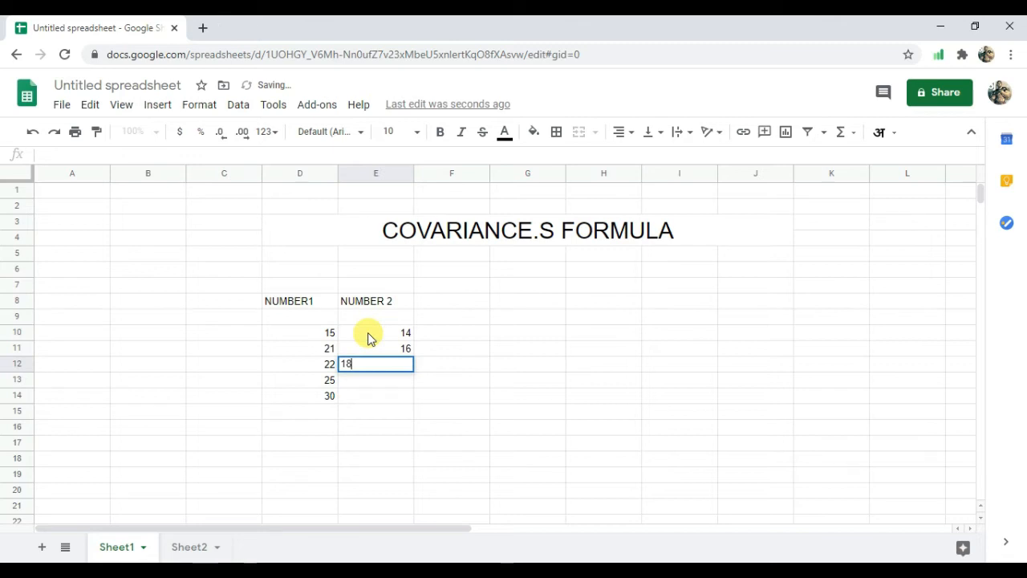
pyautogui.press('Return')
pyautogui.write('20')
pyautogui.press('Return')
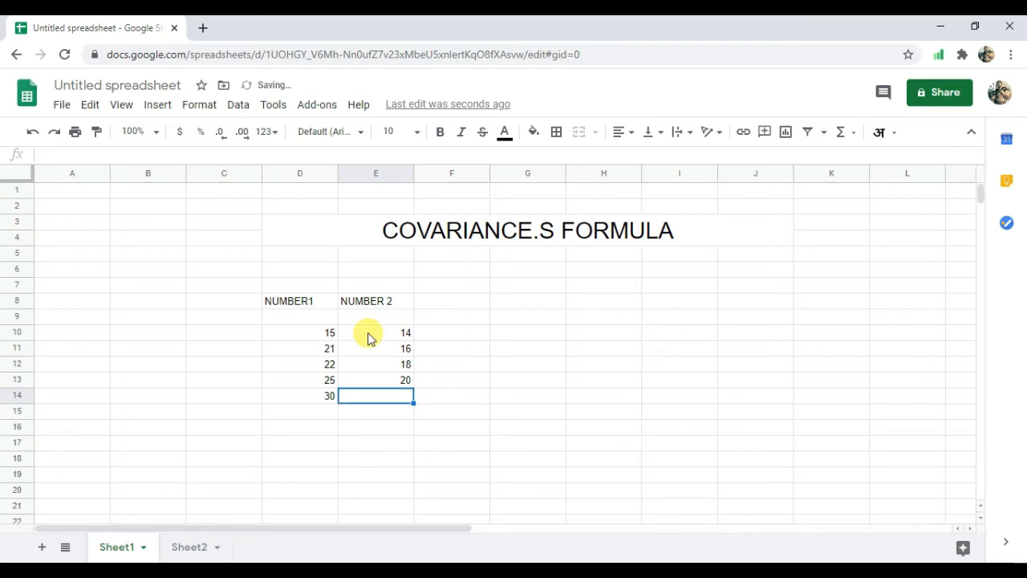
pyautogui.write('22')
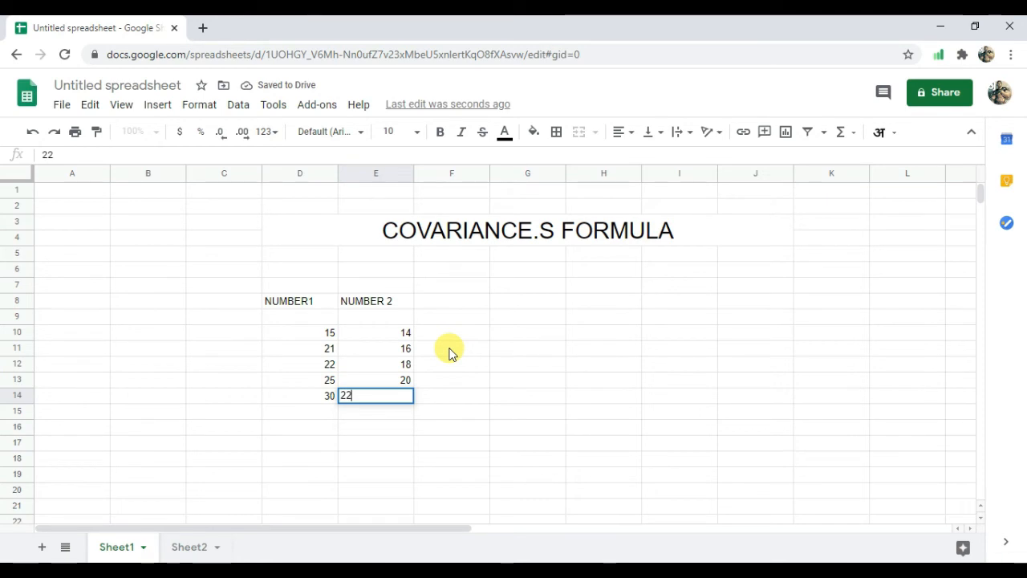
# Step: Calculate the sample covariance of both number columns in cell F11 with =COVARIANCE.S(D10:D14,E10:E14)
pyautogui.click(449, 351)
pyautogui.write('C')
pyautogui.press('BackSpace')
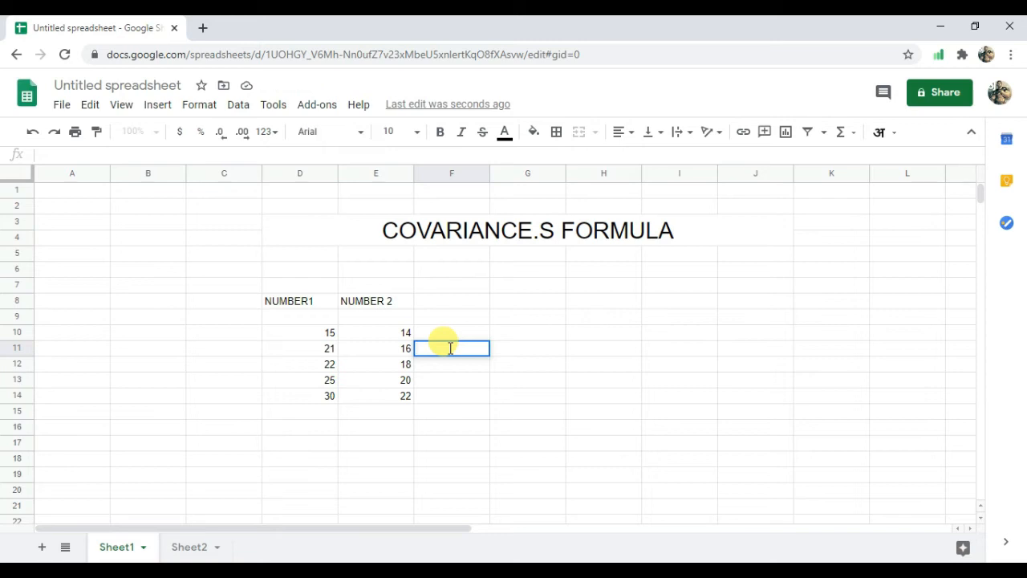
pyautogui.write('=CO')
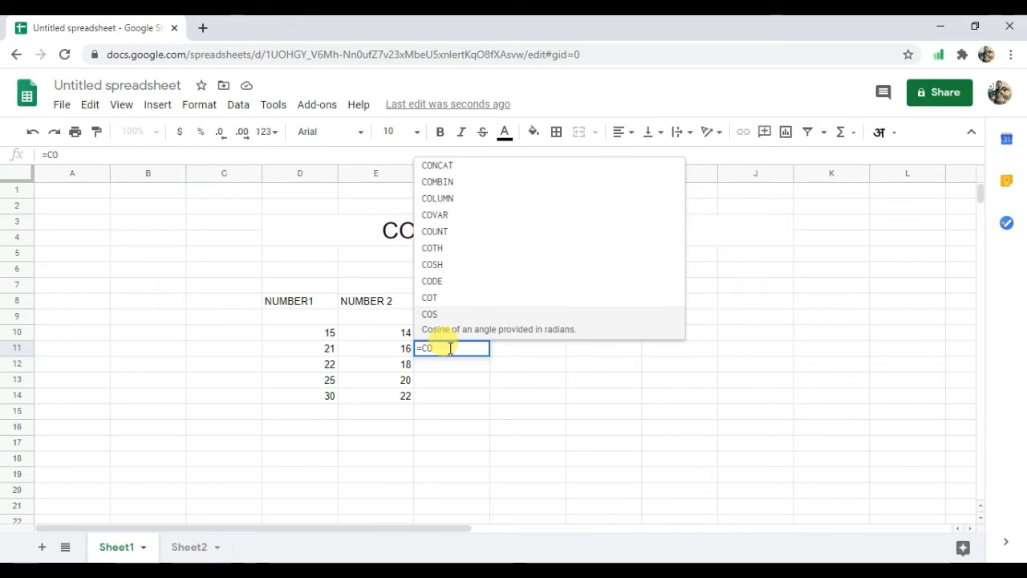
pyautogui.write('V')
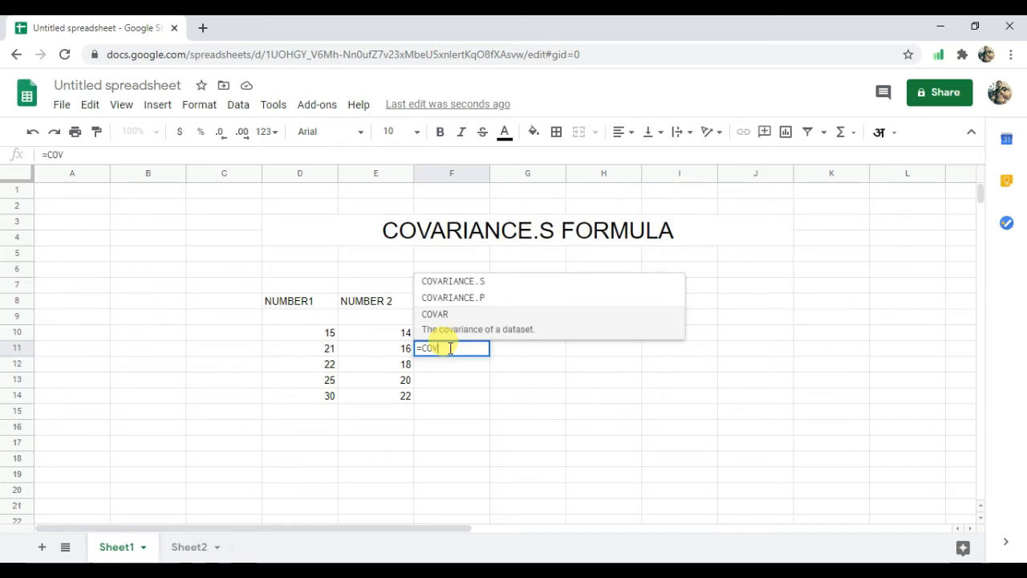
pyautogui.click(462, 283)
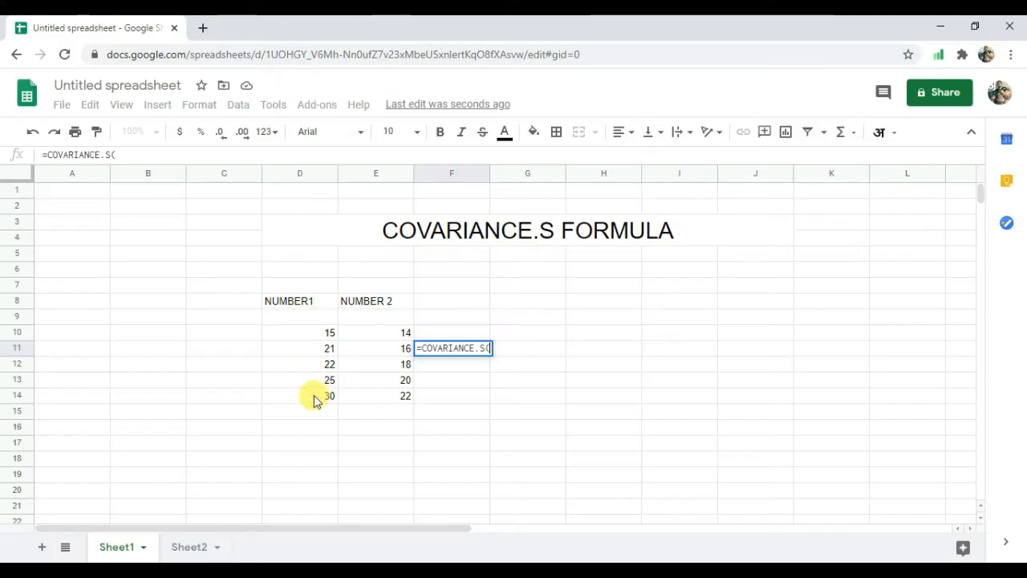
pyautogui.moveTo(321, 332); pyautogui.dragTo(315, 404)
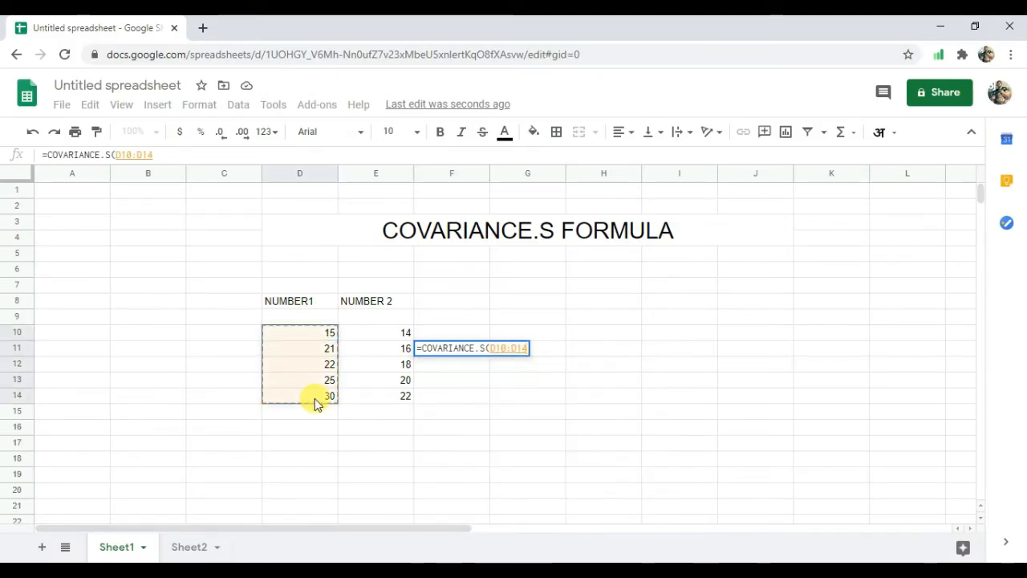
pyautogui.write(',')
pyautogui.moveTo(386, 337); pyautogui.dragTo(389, 404)
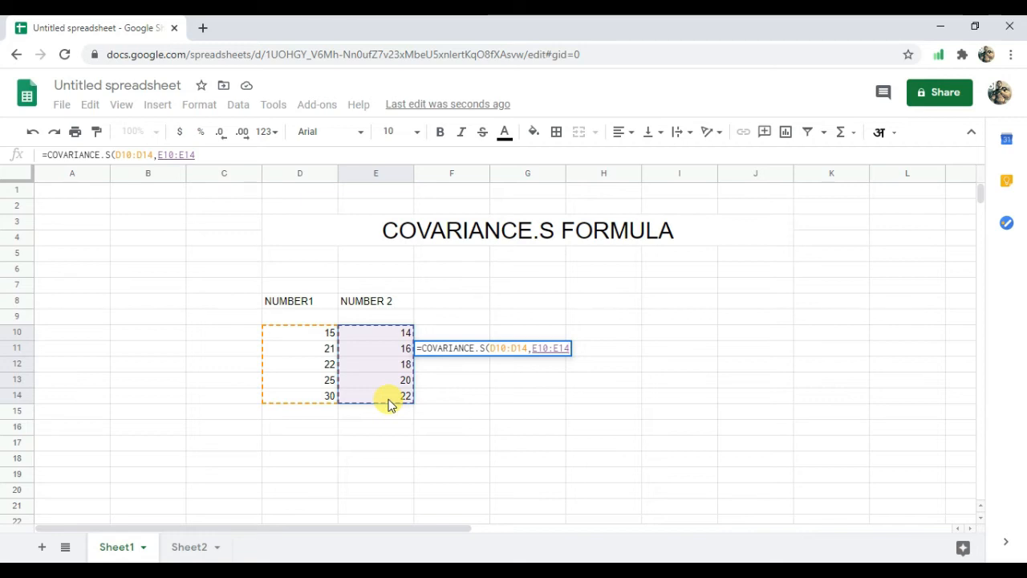
pyautogui.write(')')
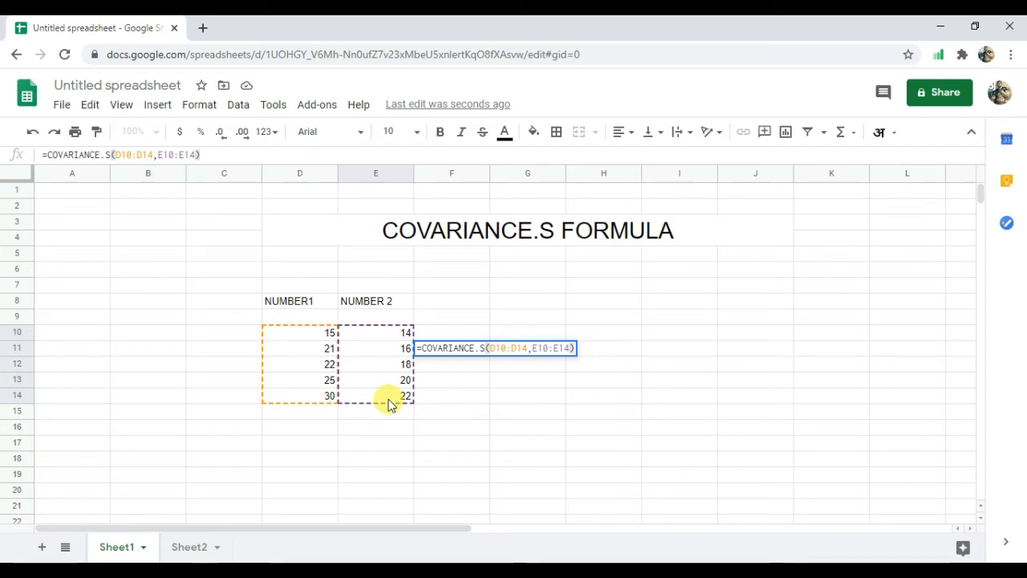
pyautogui.press('Return')
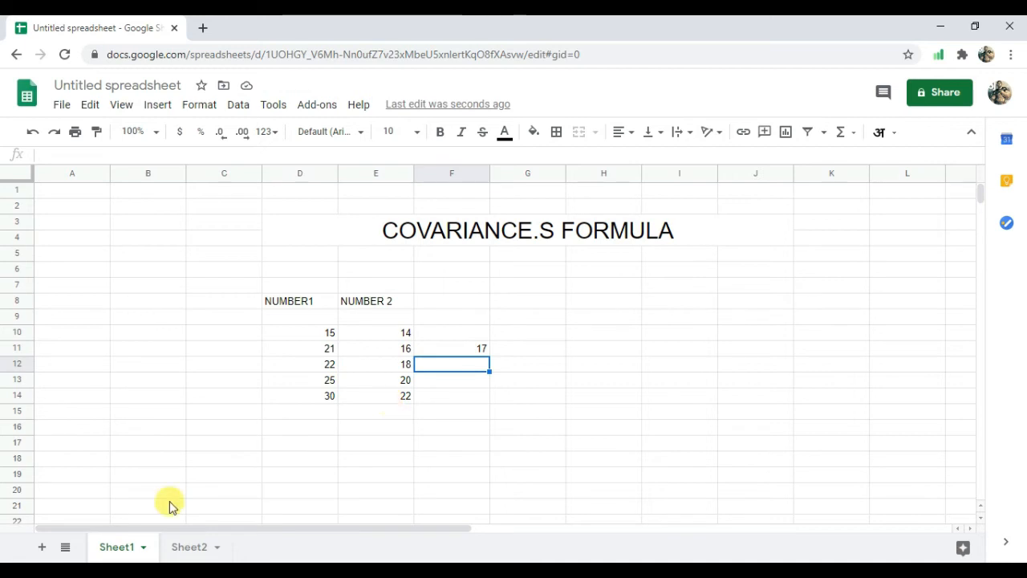
# Step: Switch to Sheet2 and enter the title CRITBINOM FORMULA in the merged cell spanning D3 to J4
pyautogui.click(192, 555)
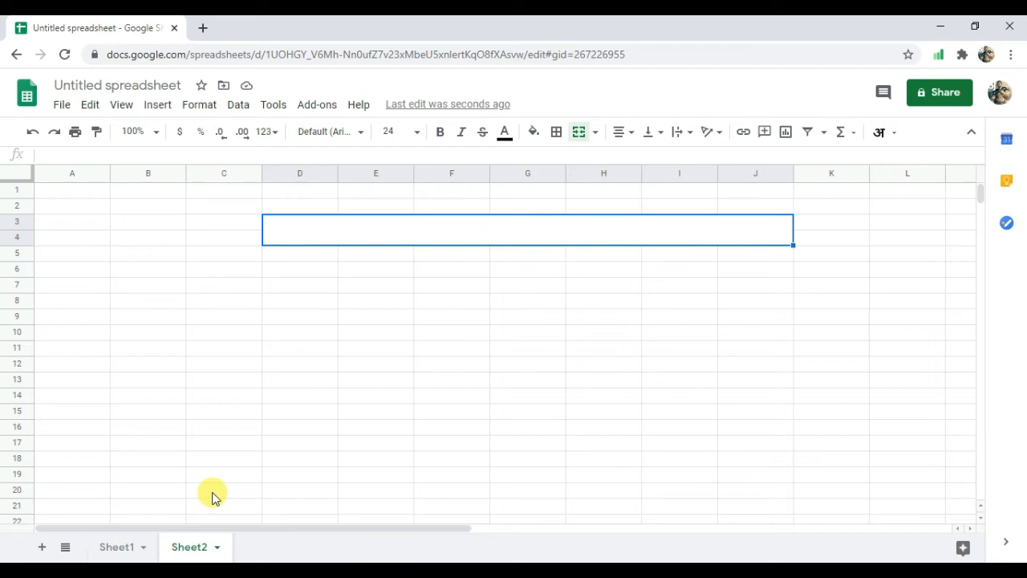
pyautogui.write('CR')
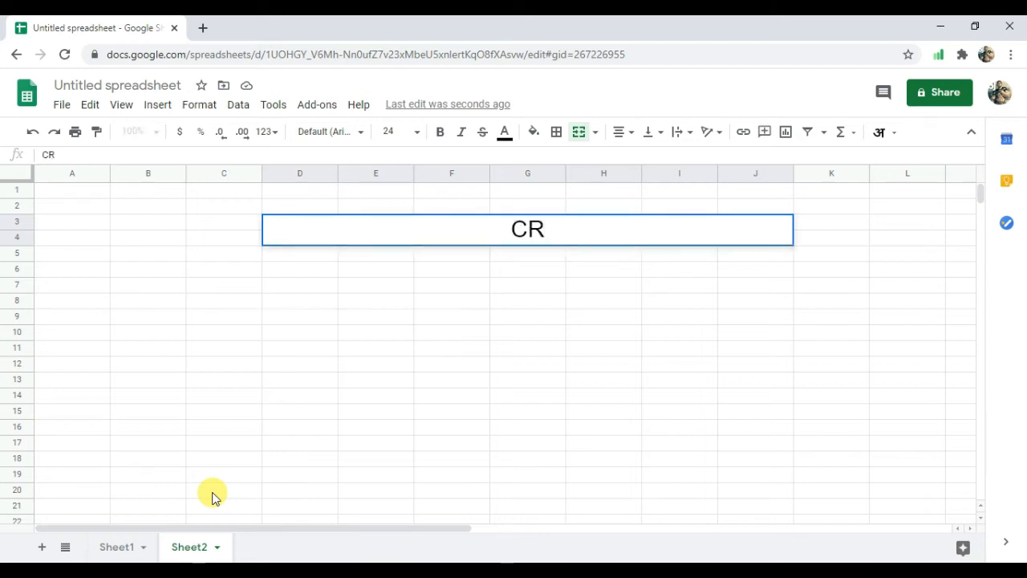
pyautogui.write('I')
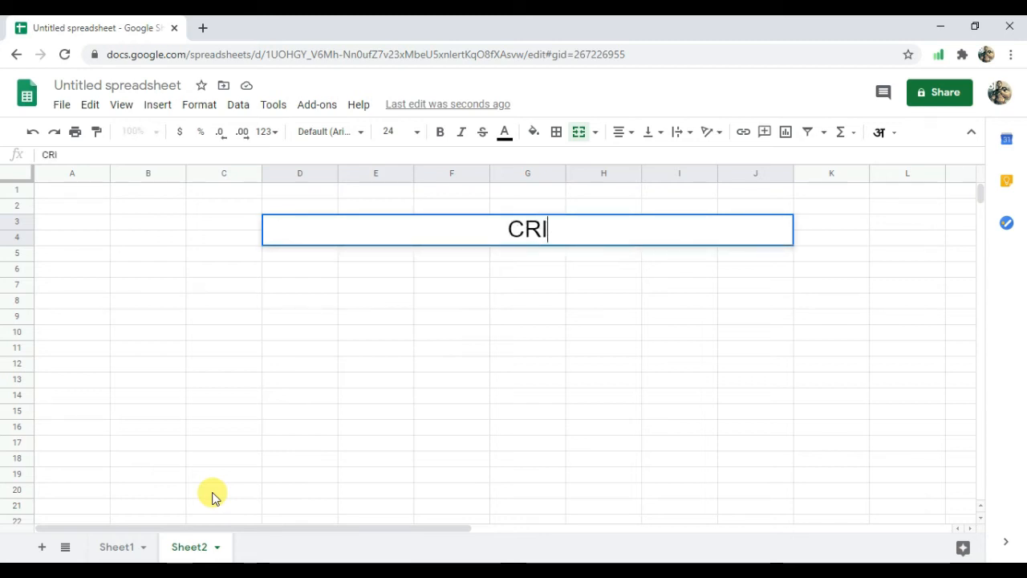
pyautogui.write('T')
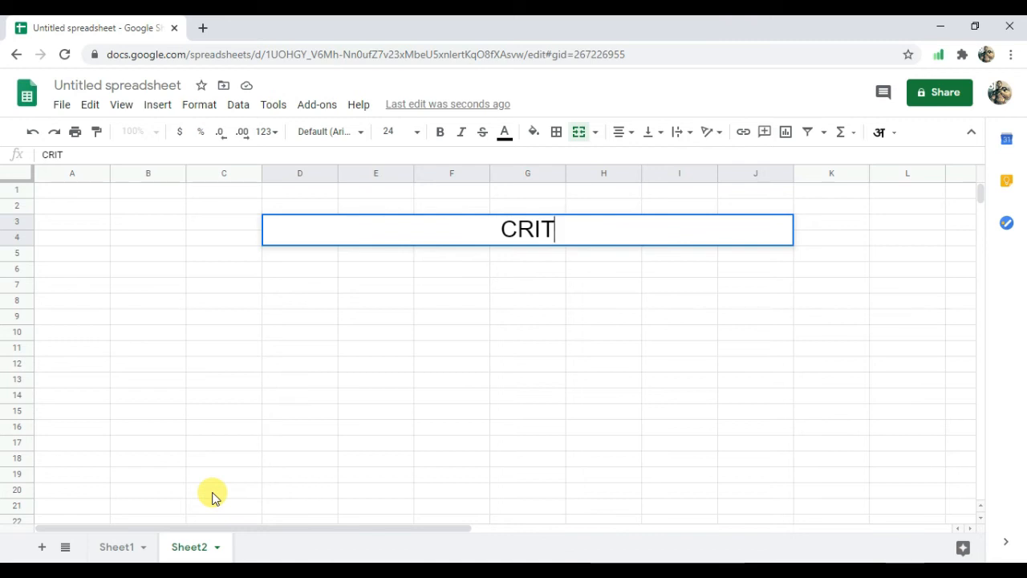
pyautogui.write('V')
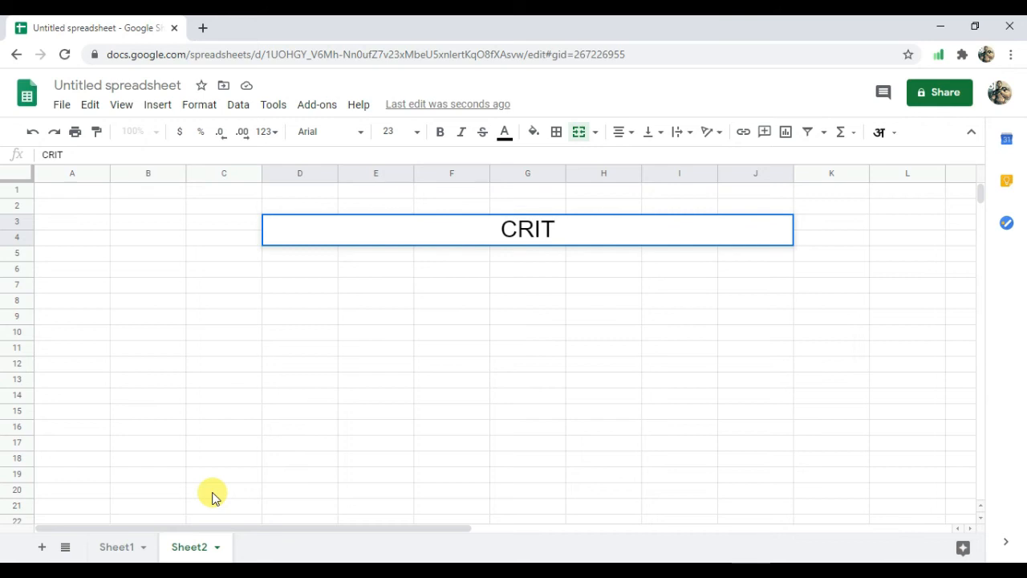
pyautogui.write('BBBBB')
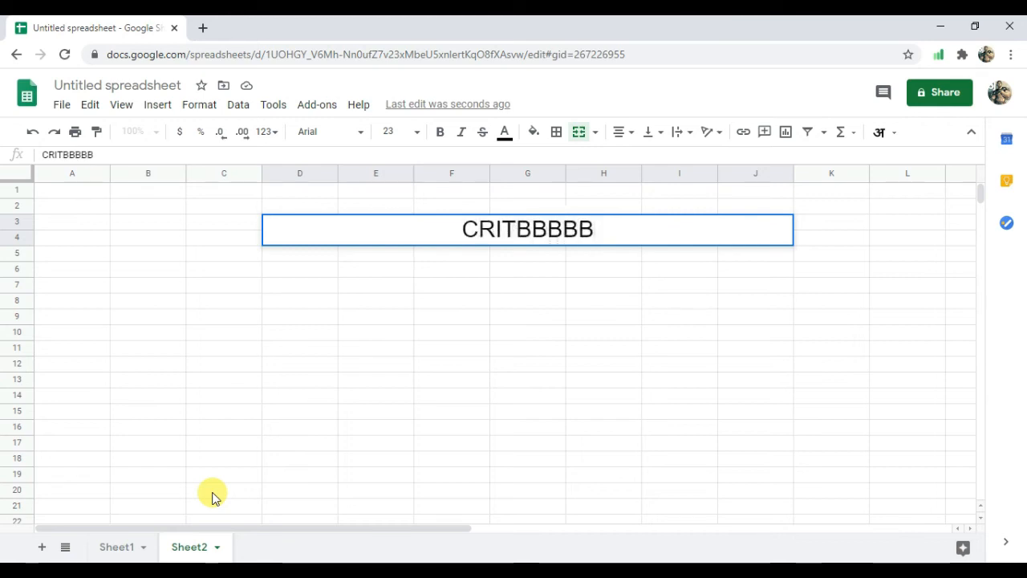
pyautogui.press('BackSpace')
pyautogui.press('BackSpace')
pyautogui.press('BackSpace')
pyautogui.press('BackSpace')
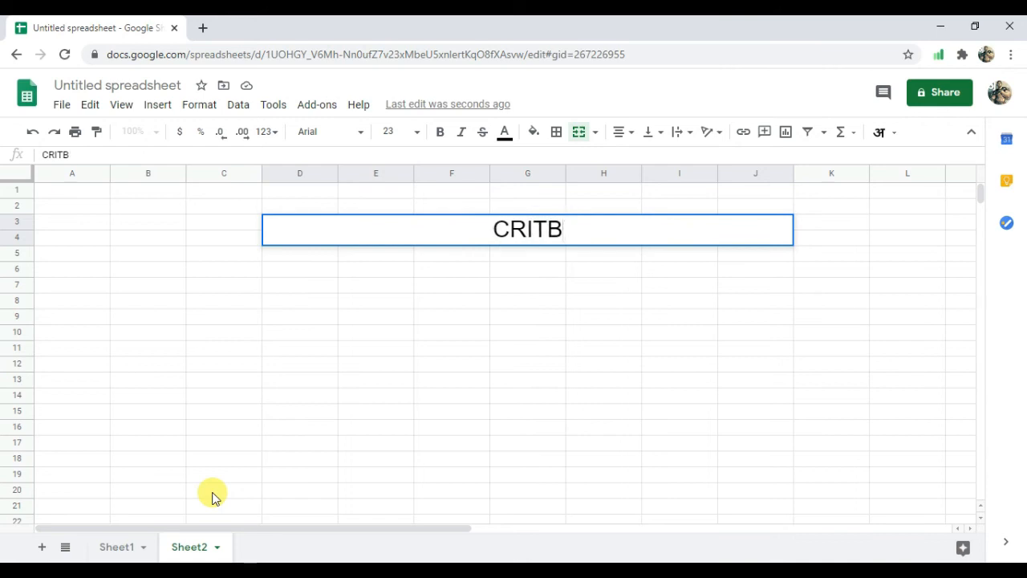
pyautogui.write('I')
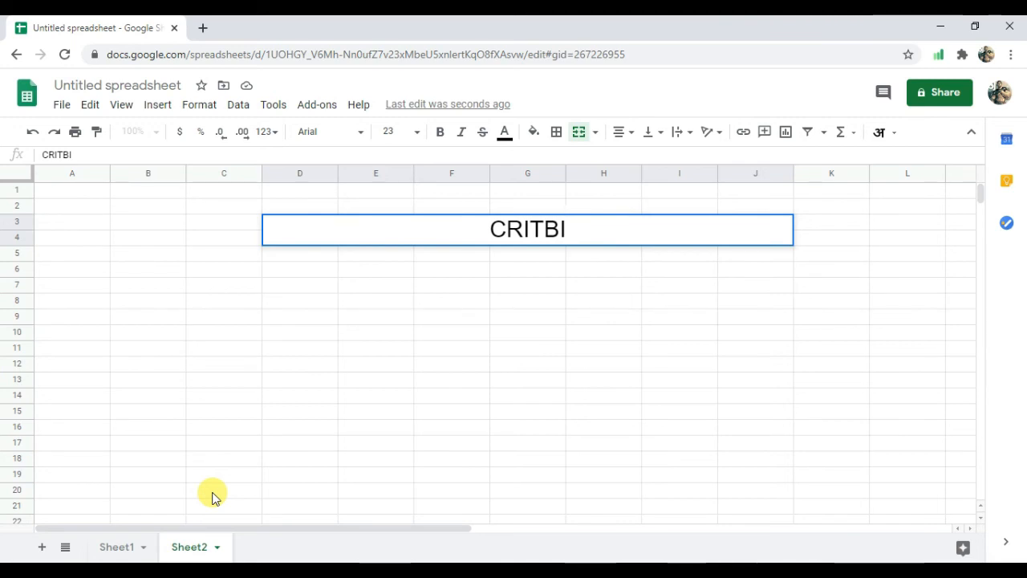
pyautogui.write('NN')
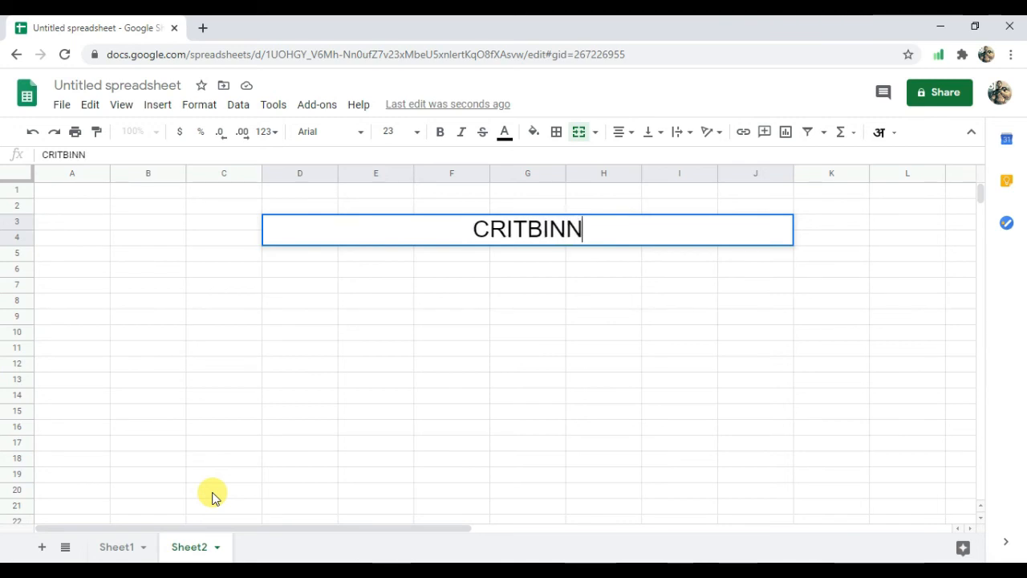
pyautogui.press('BackSpace')
pyautogui.write('OM')
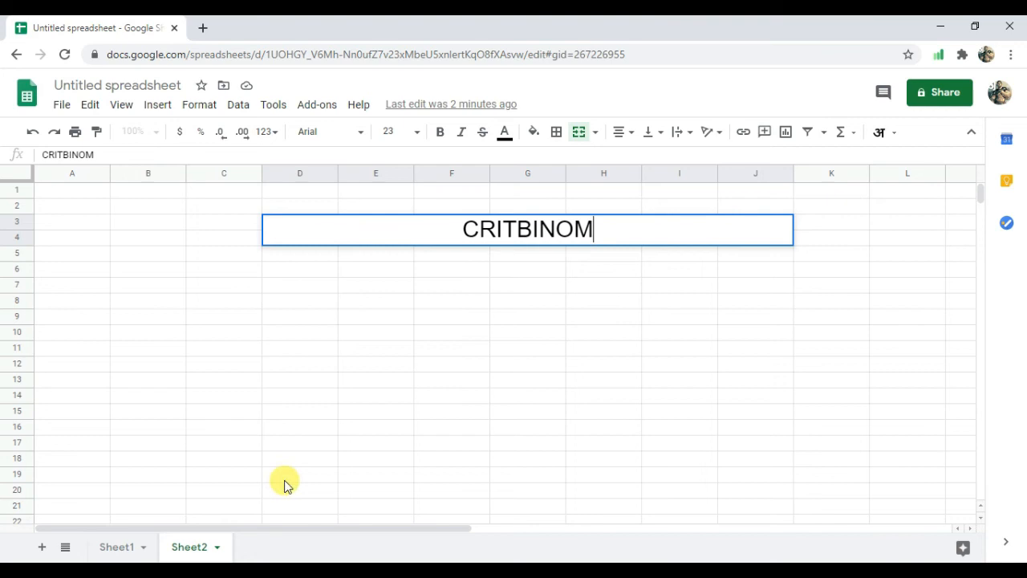
pyautogui.write('FORMULA')
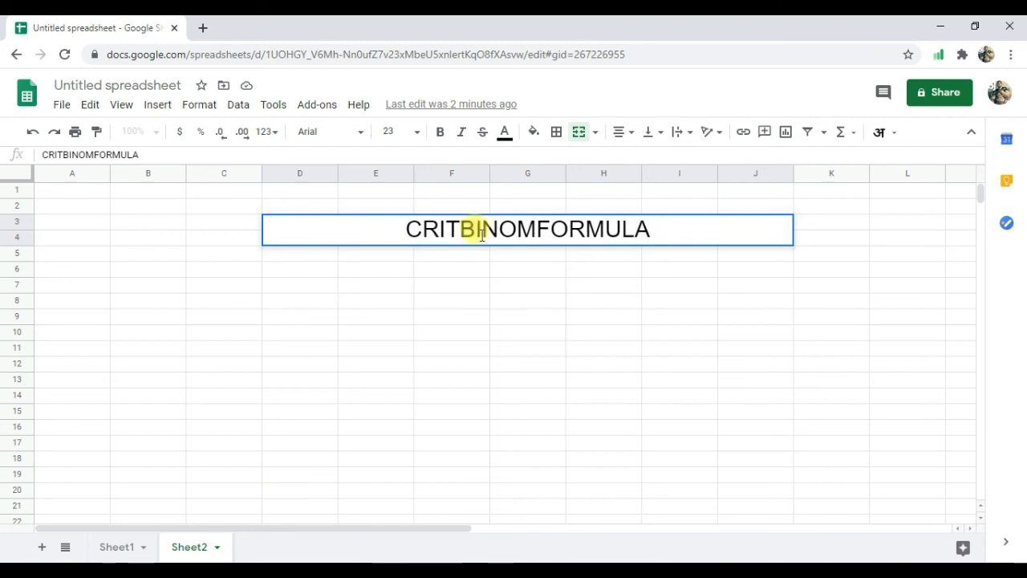
pyautogui.click(536, 232)
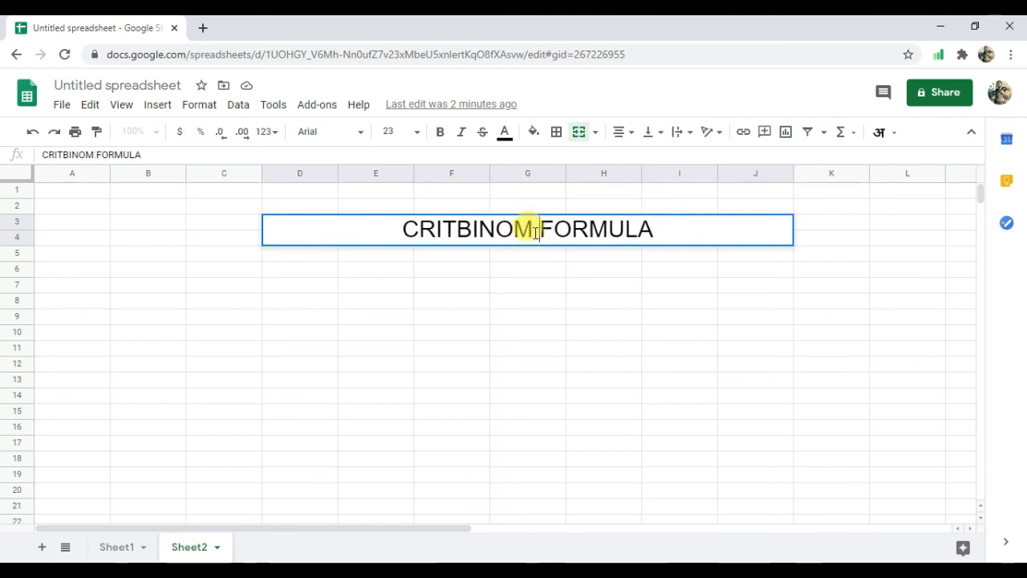
# Step: Enter the column headers TRIAL, PROB and ALP in cells D8, E8 and F8
pyautogui.click(302, 305)
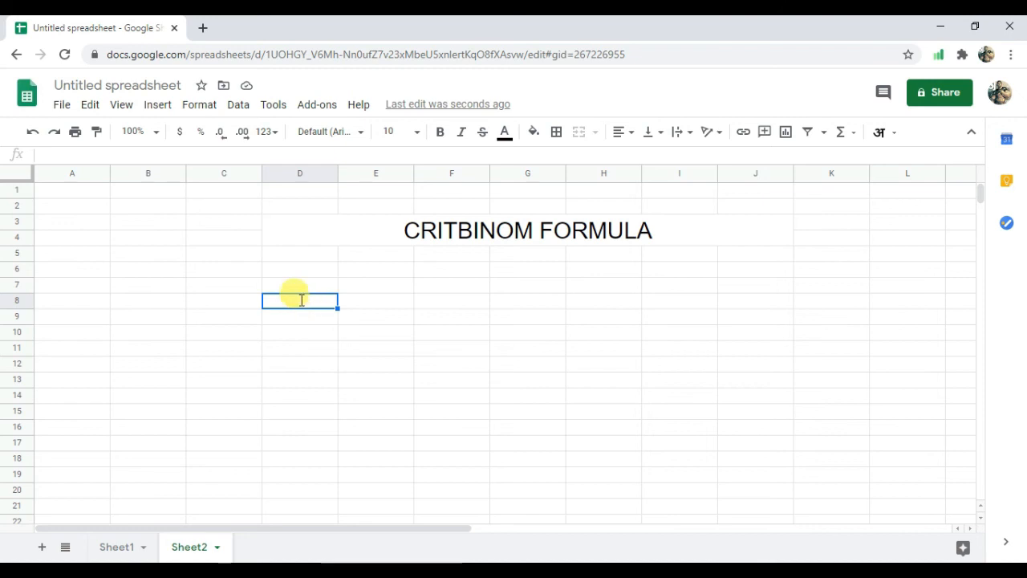
pyautogui.write('TRIAL')
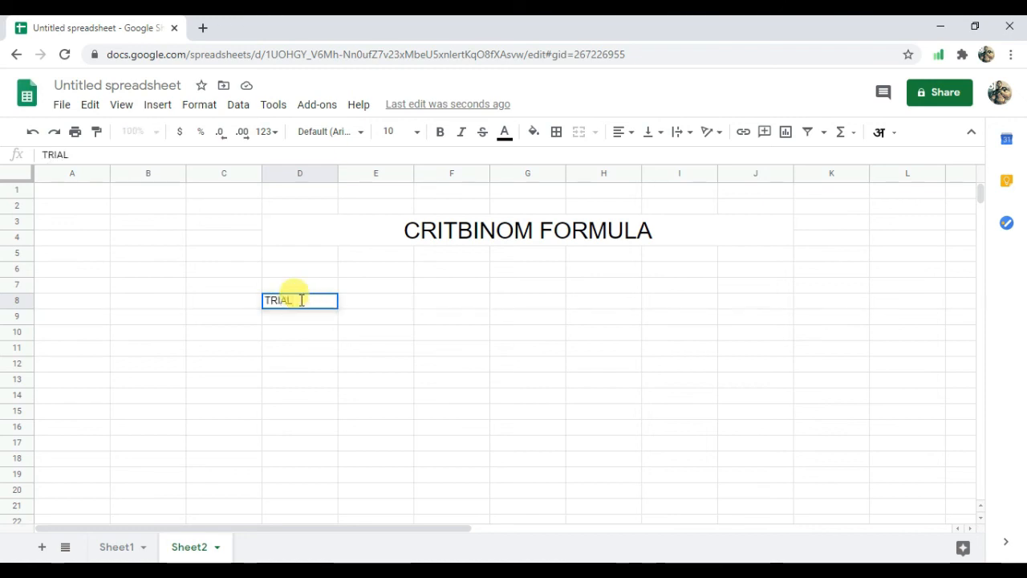
pyautogui.click(363, 298)
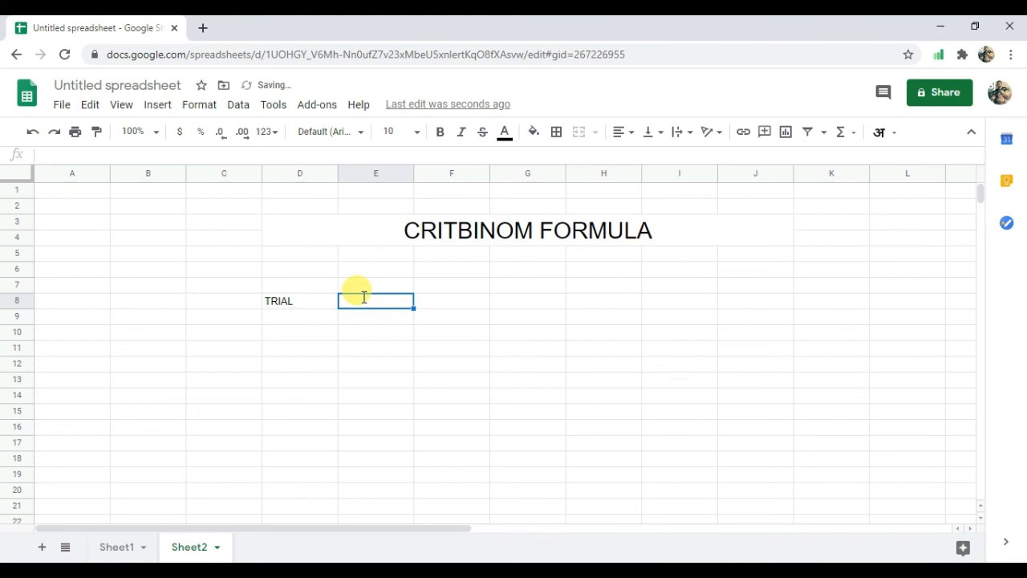
pyautogui.write('PRO')
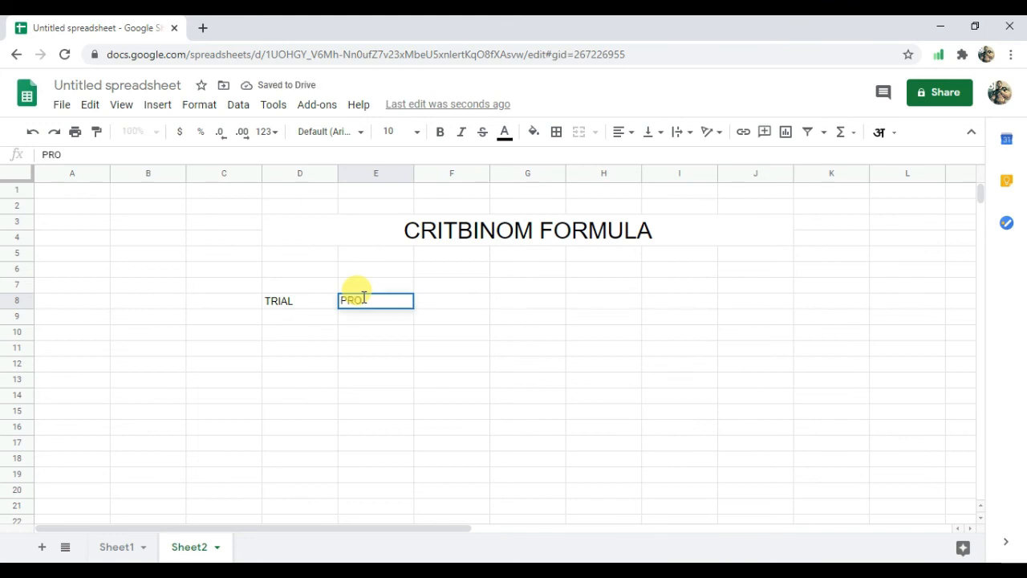
pyautogui.write('BB')
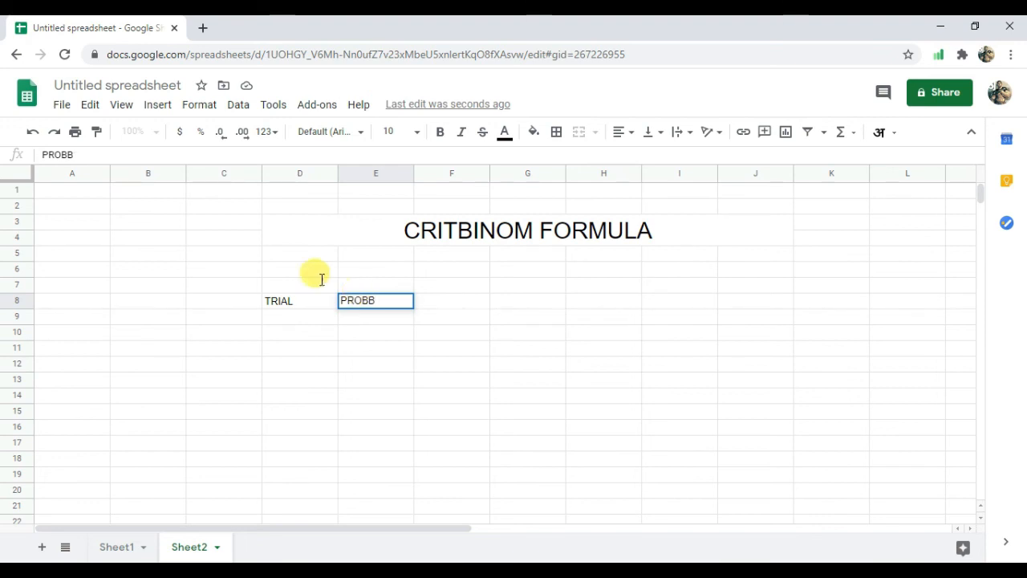
pyautogui.press('BackSpace')
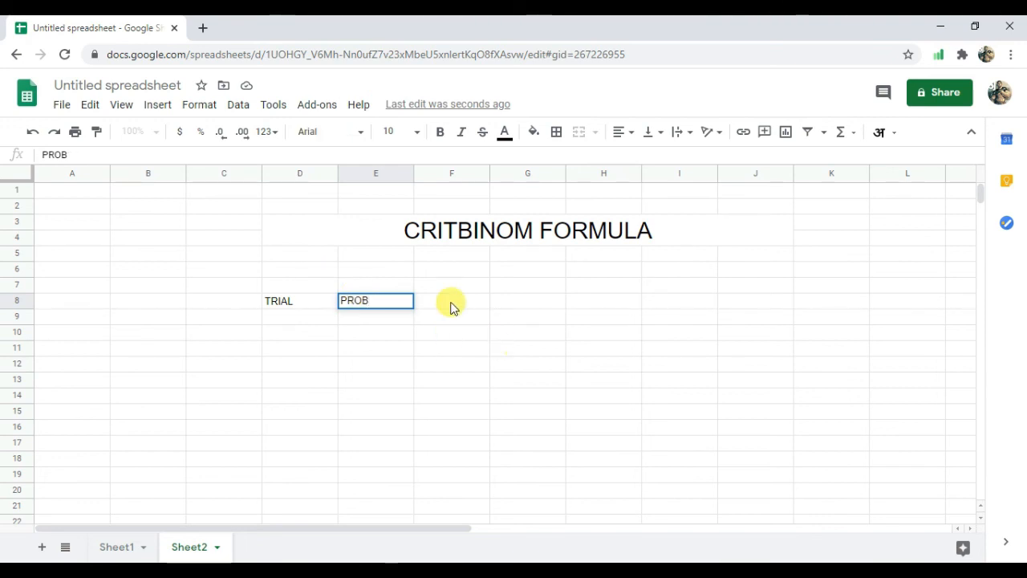
pyautogui.click(451, 302)
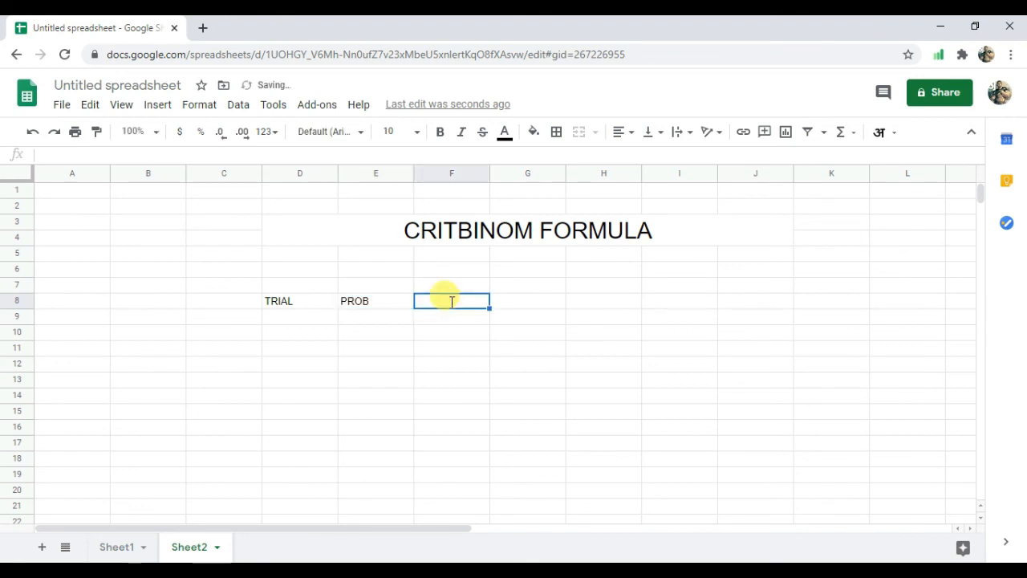
pyautogui.write('ALP')
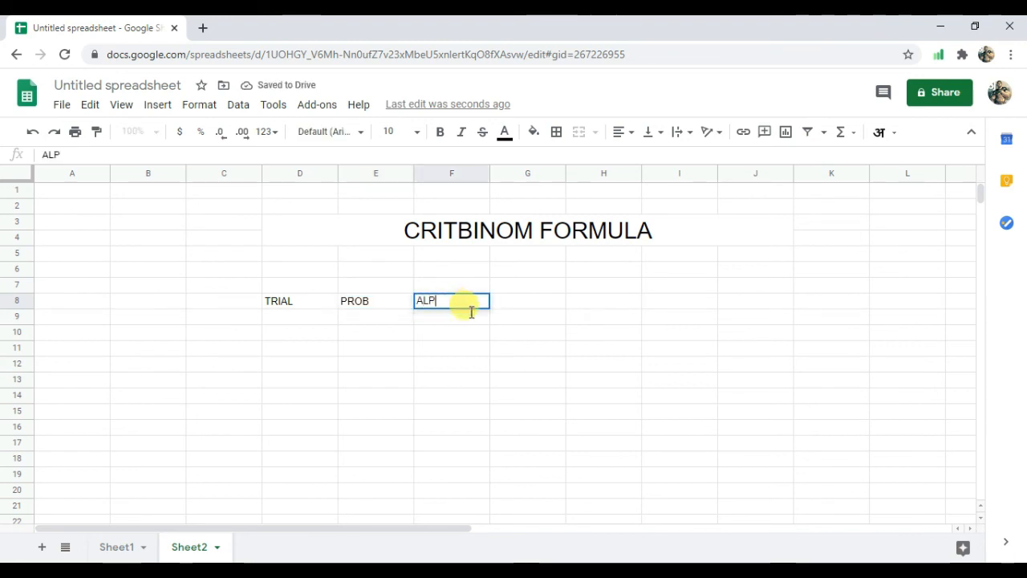
# Step: Fill row 11 beneath the headers with 11 in D11, 0.873 in E11 and 0.73 in F11
pyautogui.click(281, 349)
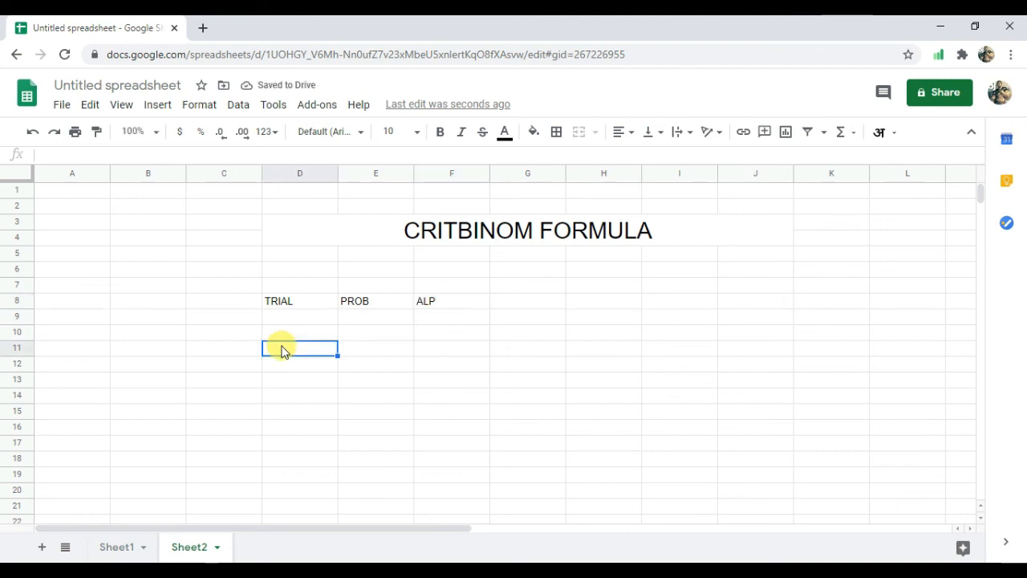
pyautogui.write('11')
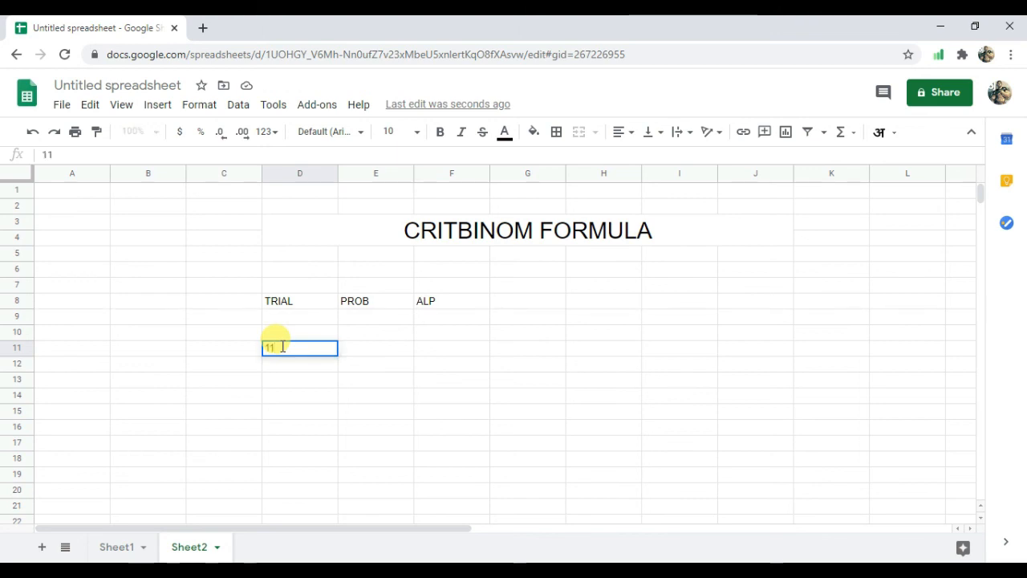
pyautogui.click(396, 351)
pyautogui.write('0')
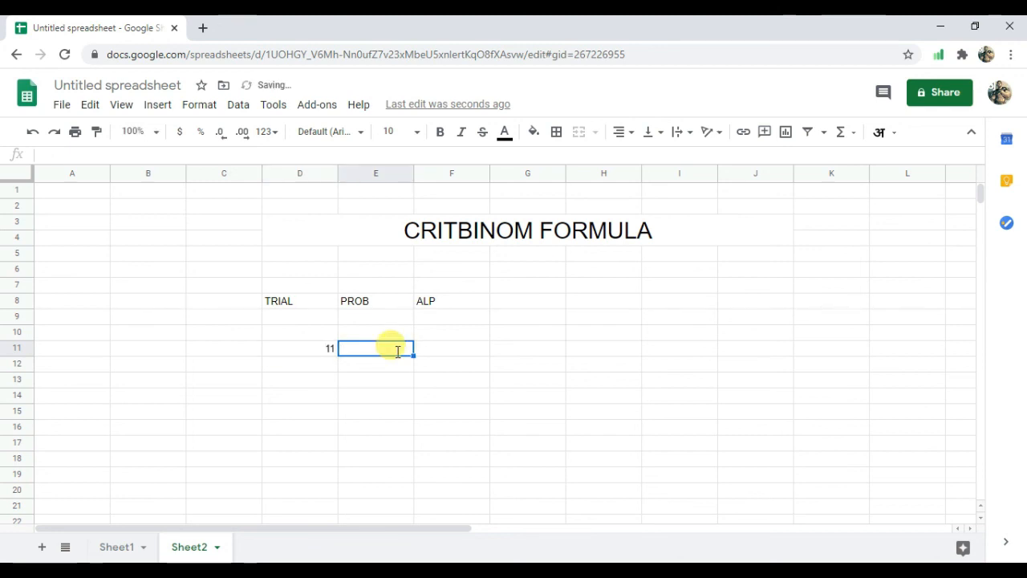
pyautogui.write('.')
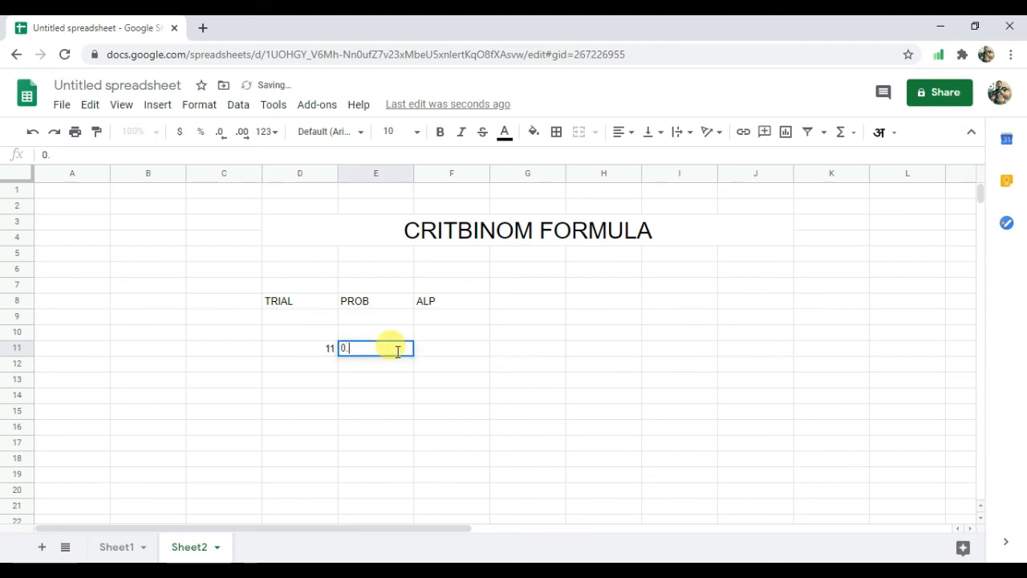
pyautogui.write('87')
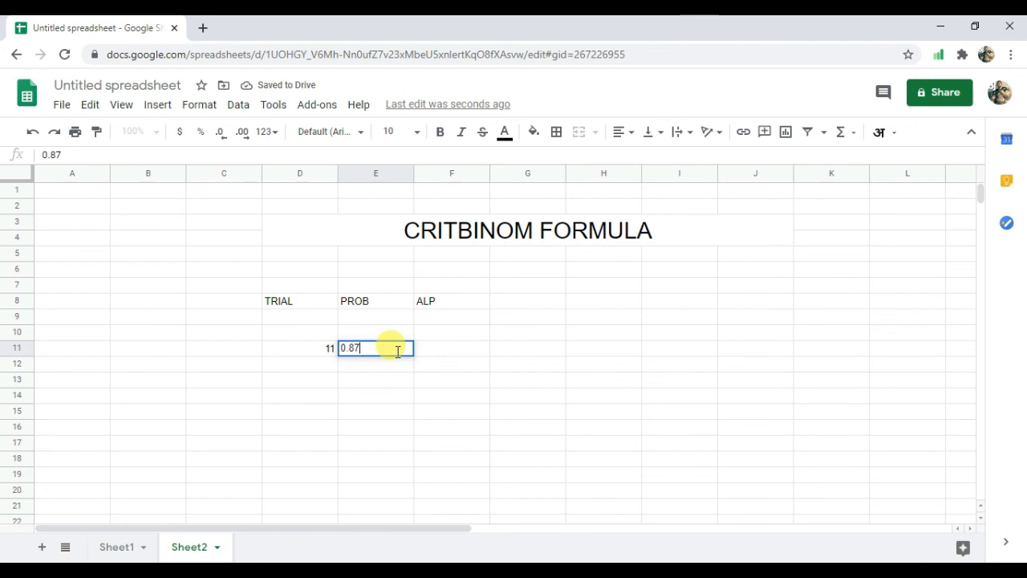
pyautogui.write('3')
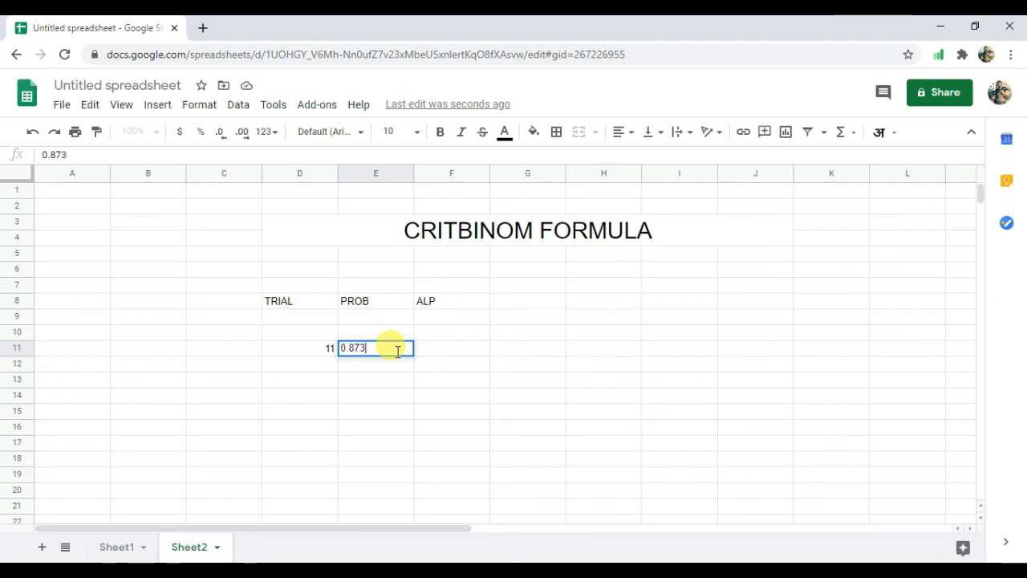
pyautogui.click(448, 353)
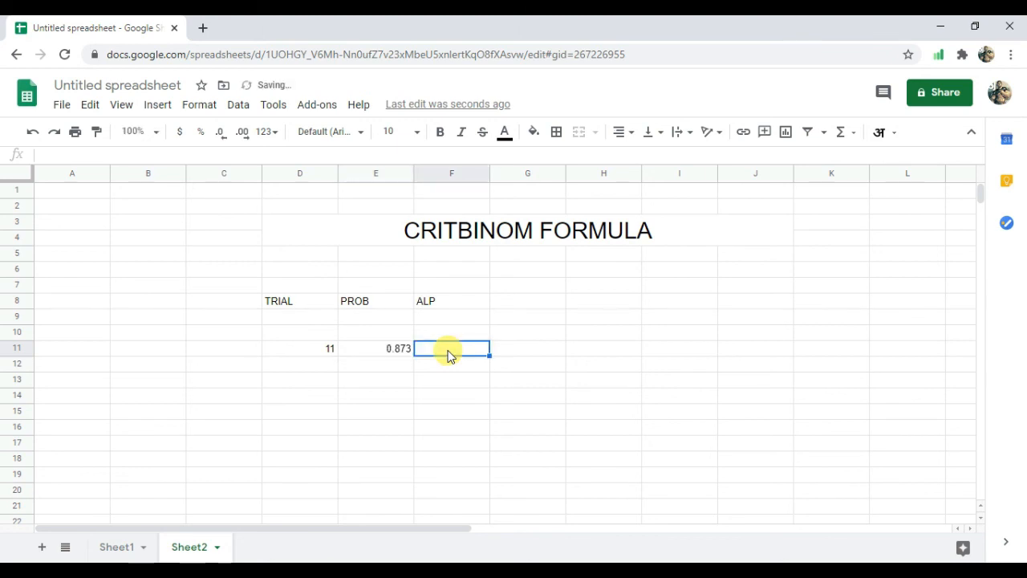
pyautogui.write('0.73')
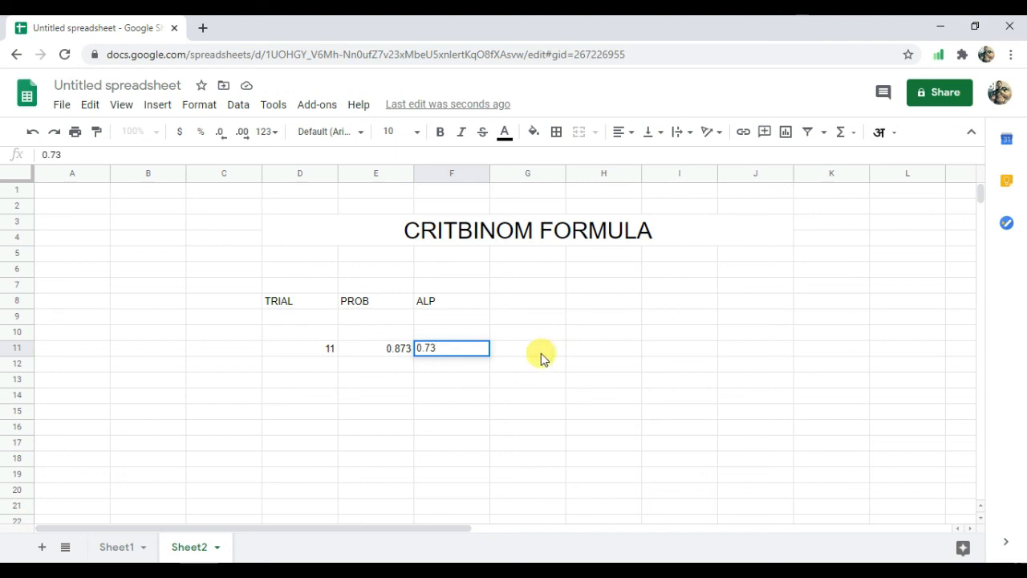
# Step: Calculate the critical binomial value in cell G11 with =CRITBINOM(D11,E11,F11)
pyautogui.click(541, 353)
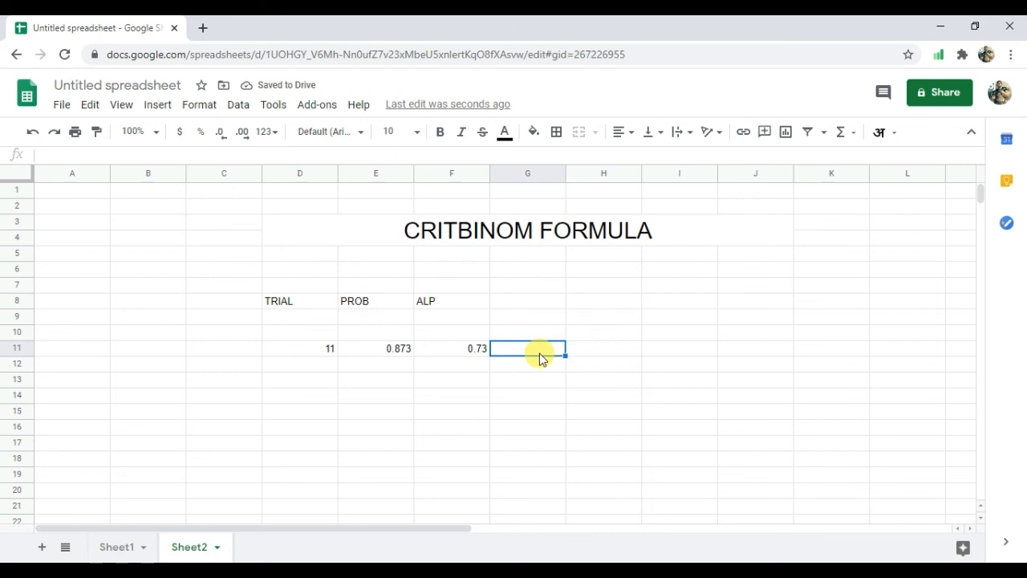
pyautogui.write('=')
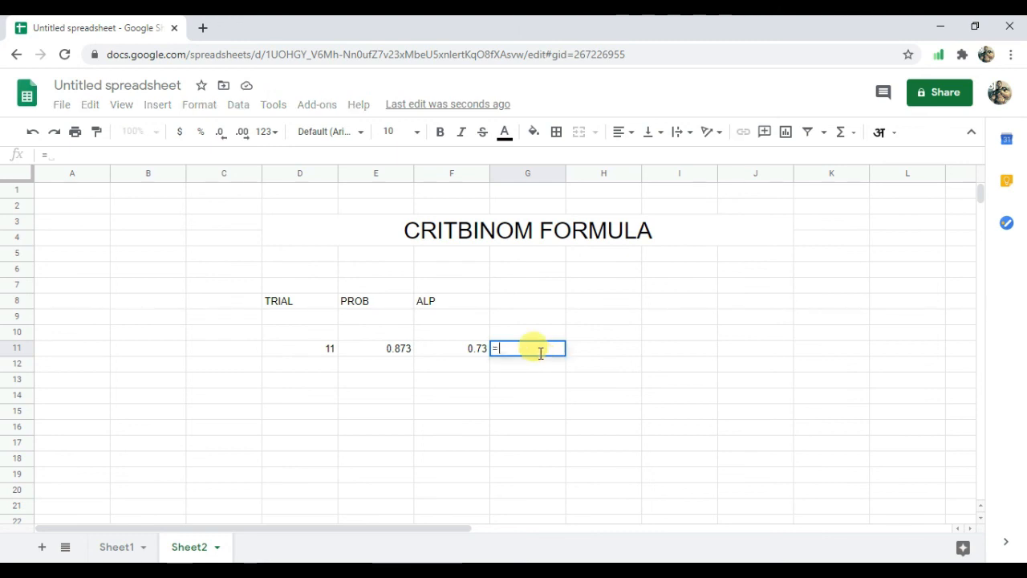
pyautogui.write('CR')
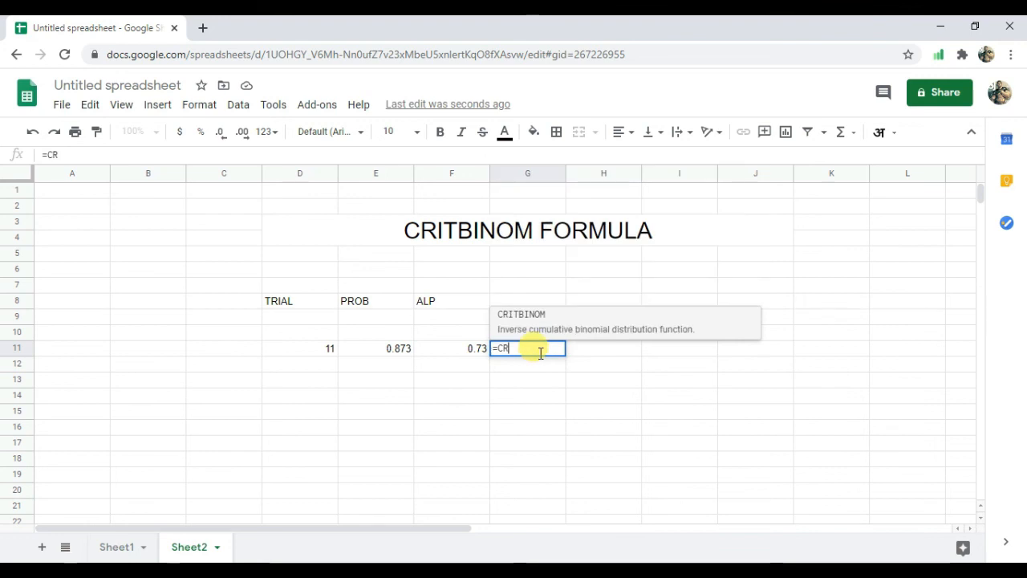
pyautogui.write('I')
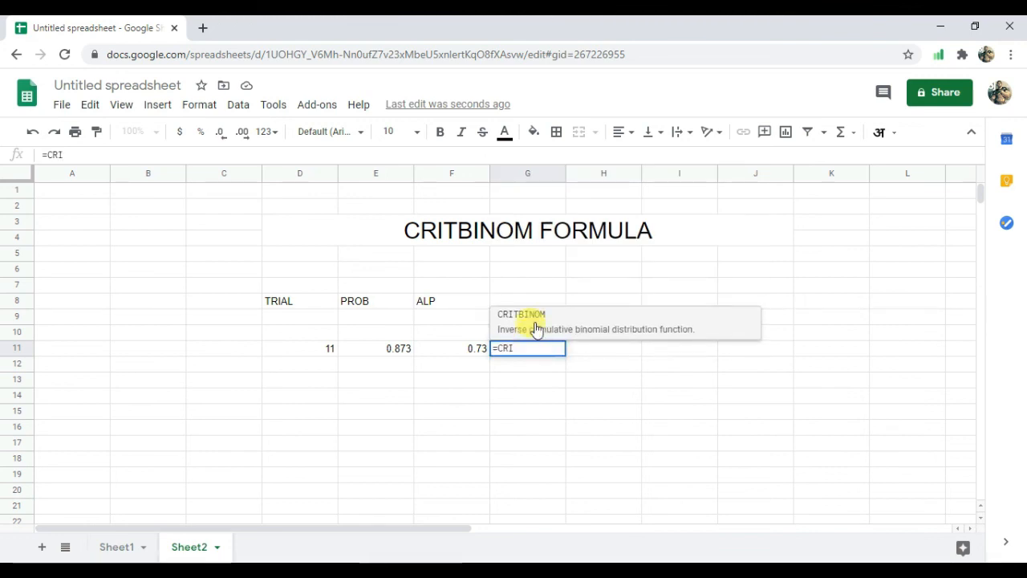
pyautogui.click(535, 325)
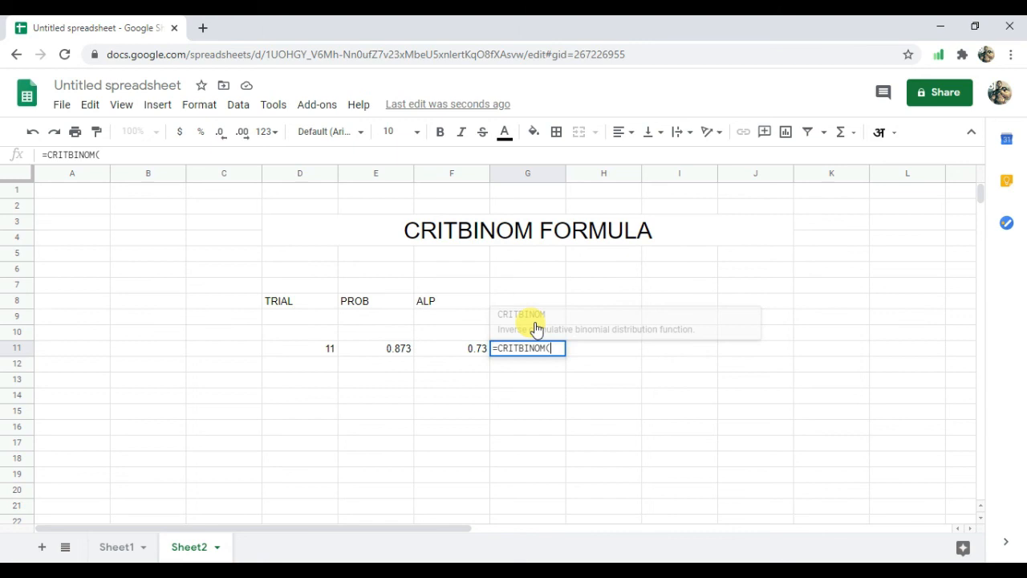
pyautogui.click(293, 356)
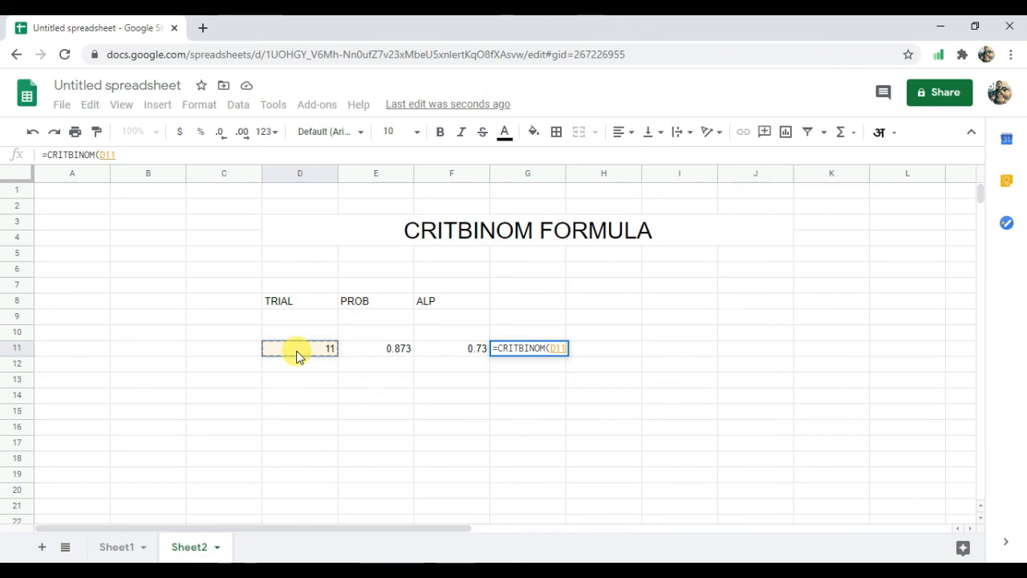
pyautogui.write(',')
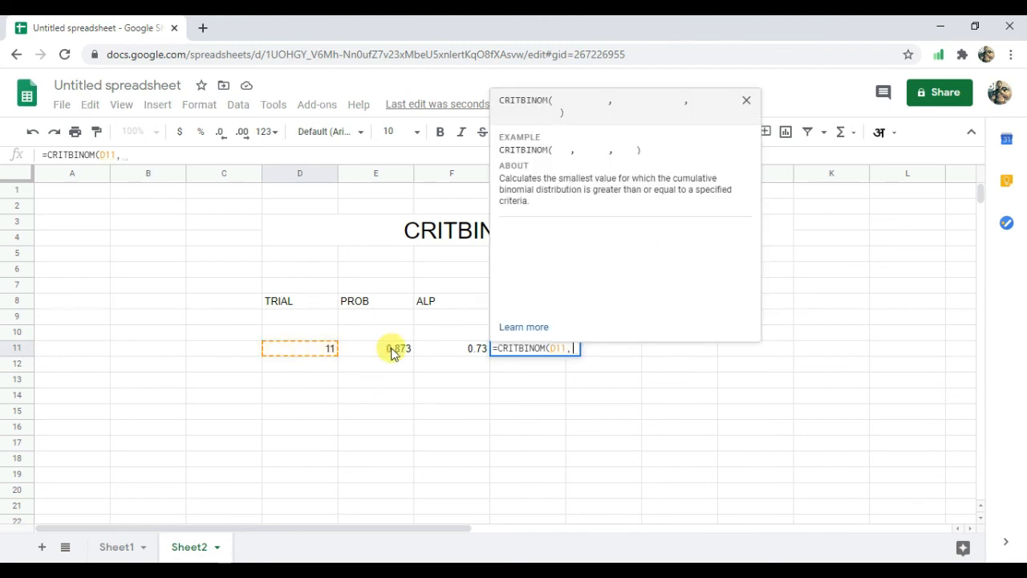
pyautogui.click(393, 351)
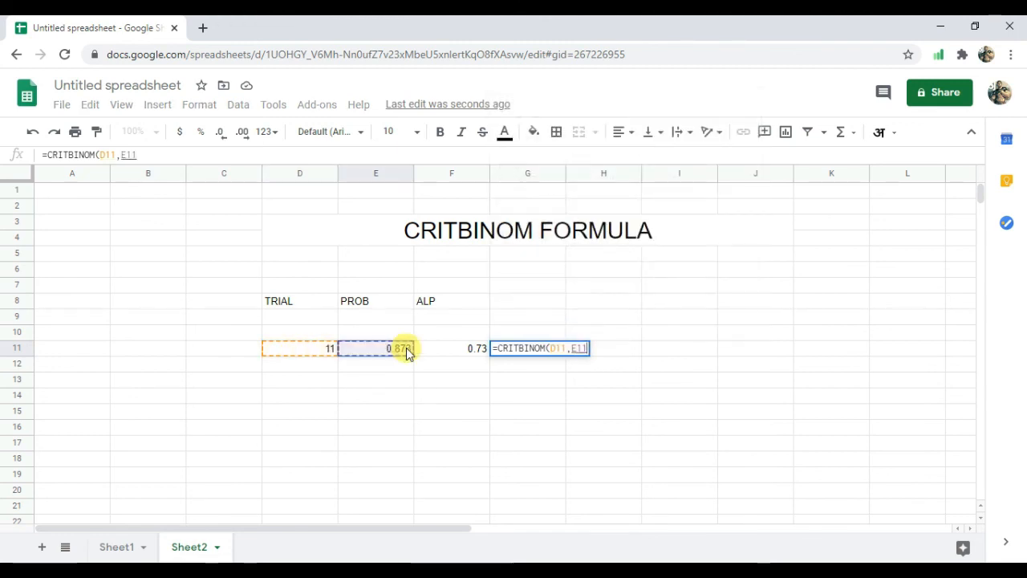
pyautogui.write(',')
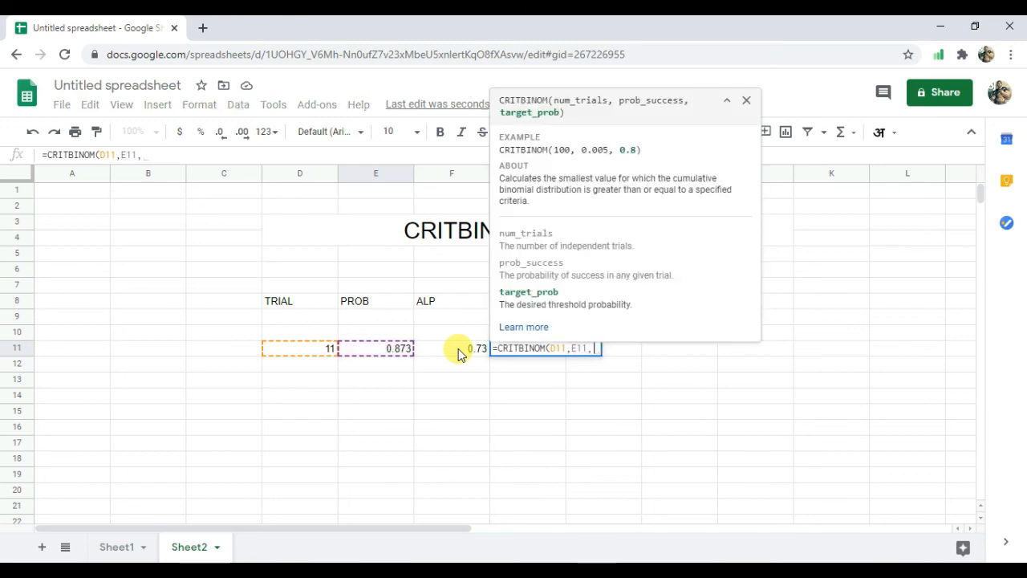
pyautogui.click(459, 353)
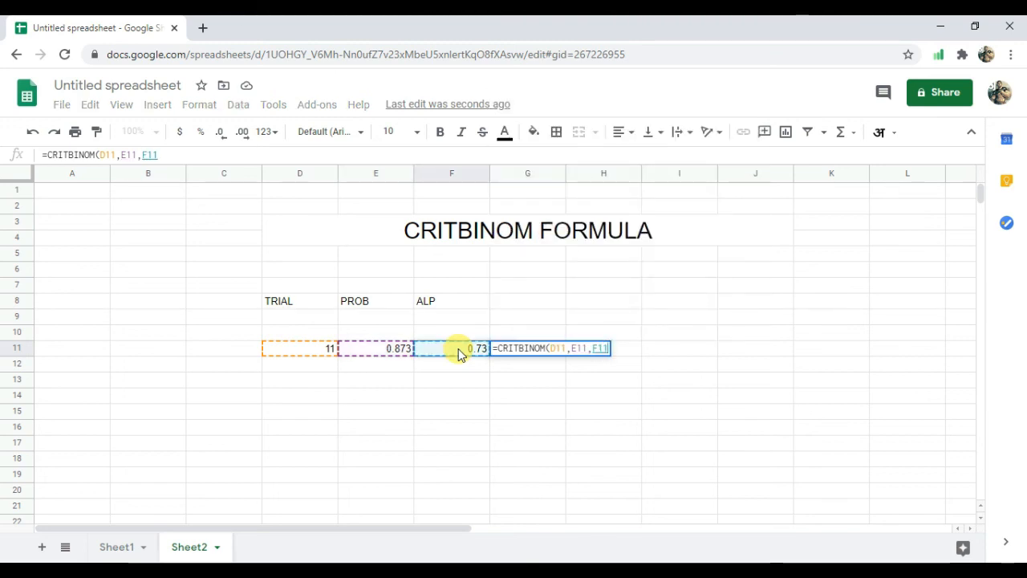
pyautogui.write(')')
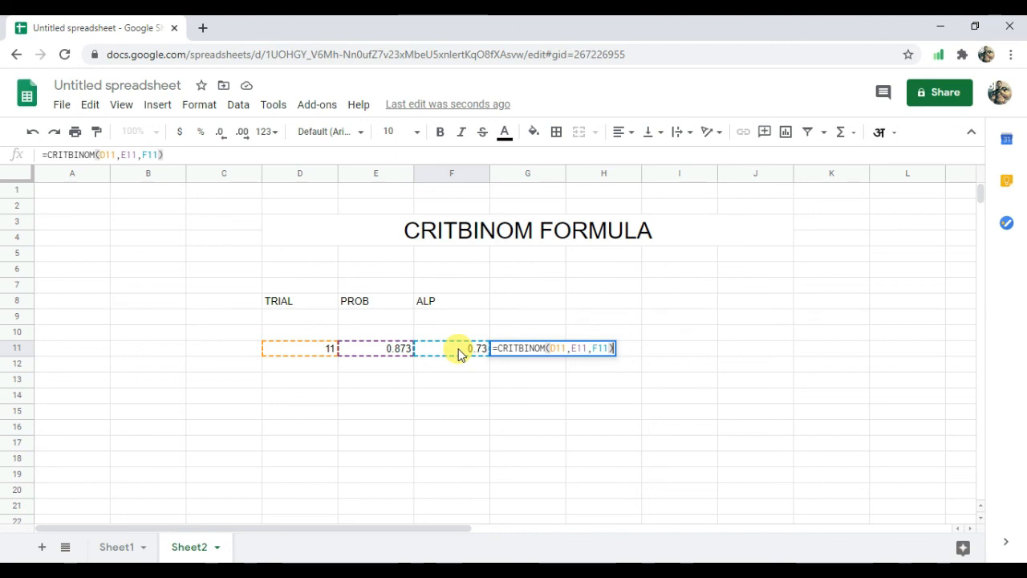
pyautogui.press('Return')
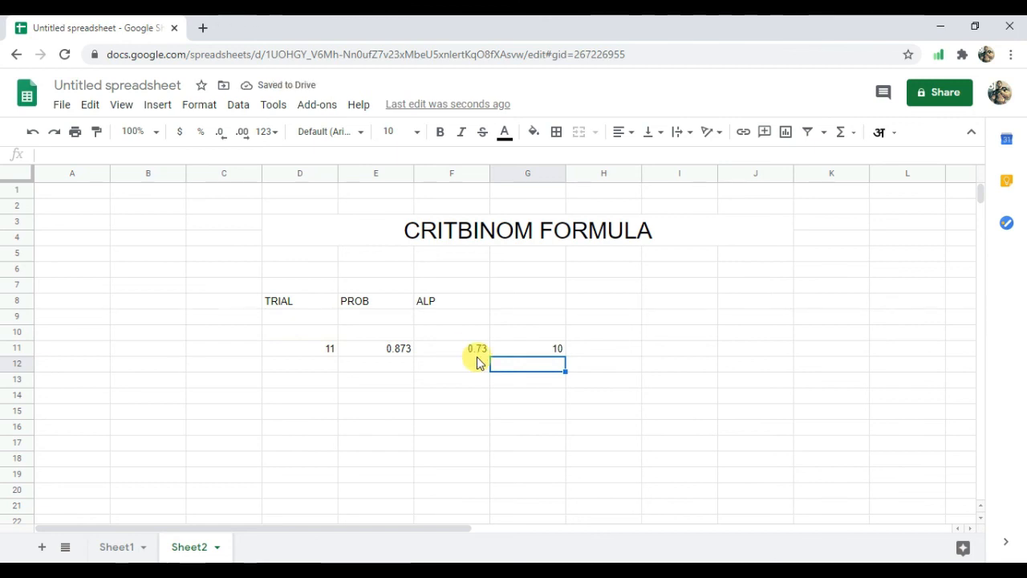
pyautogui.click(536, 571)
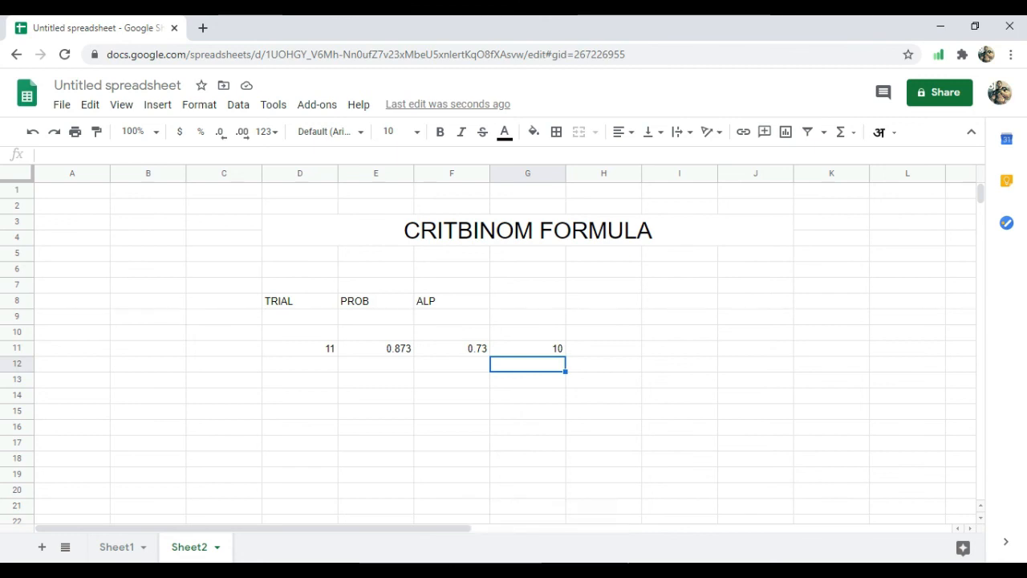